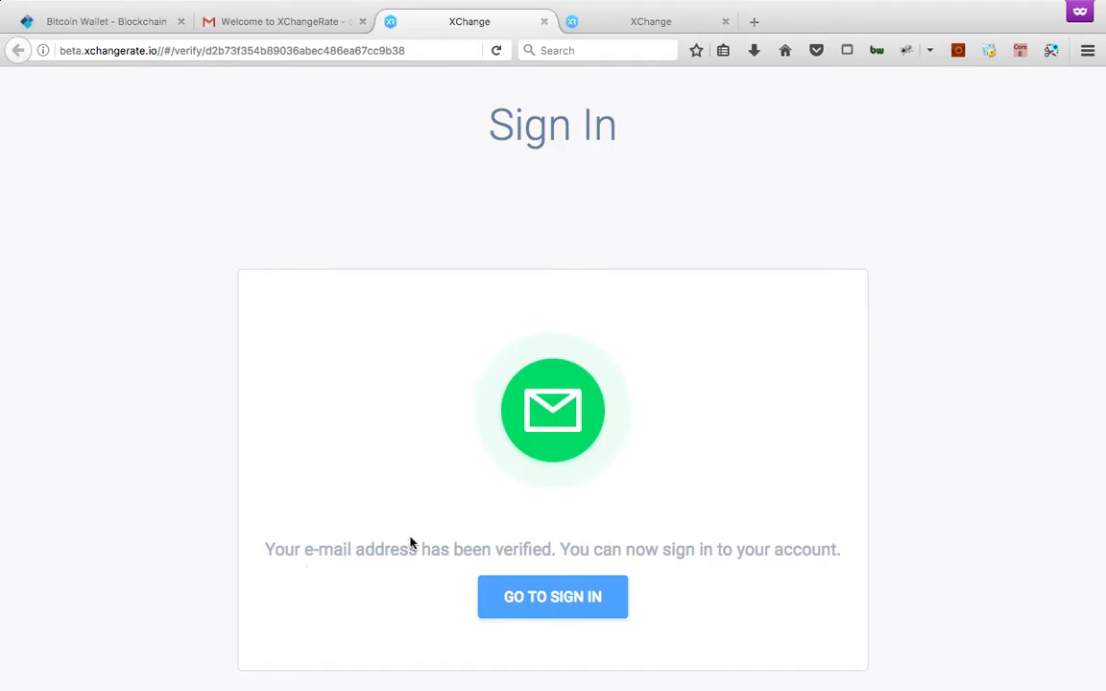
# - Go to the sign-in form, close the spare XChange tab and enter the account's e-mail address
pyautogui.click(573, 598)
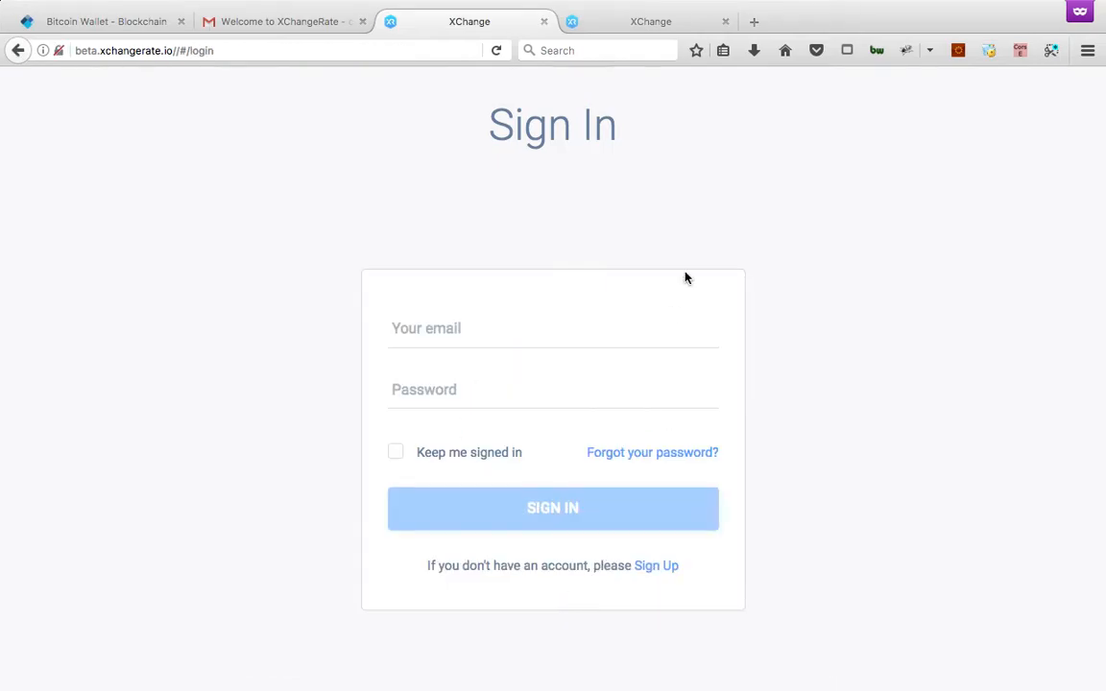
pyautogui.click(725, 22)
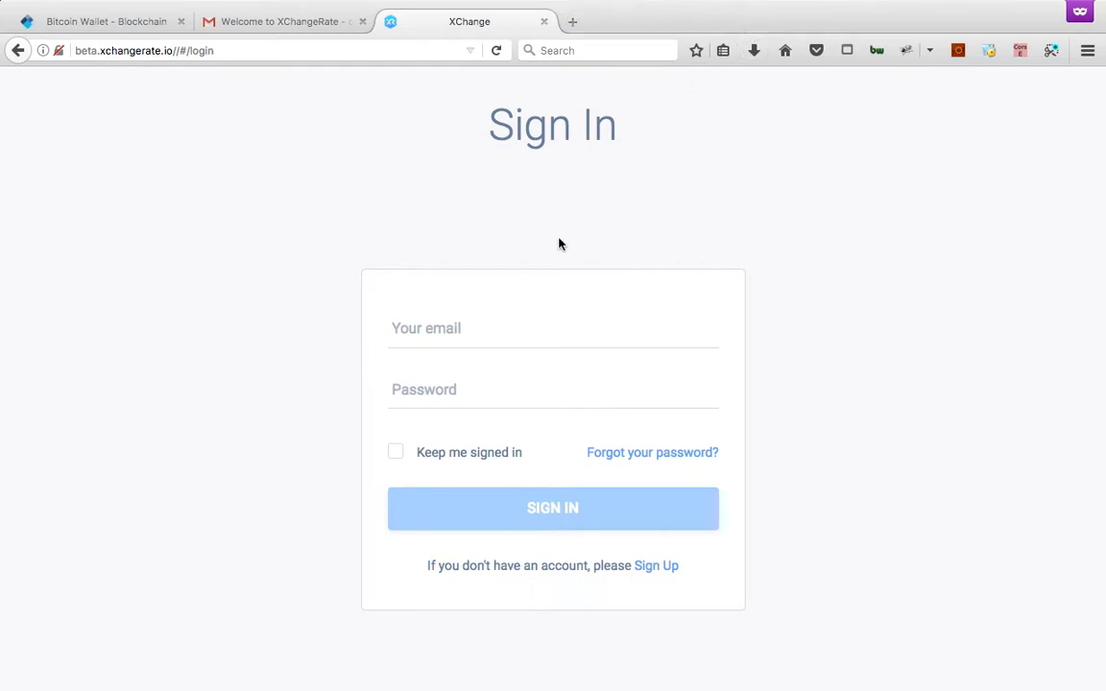
pyautogui.click(470, 336)
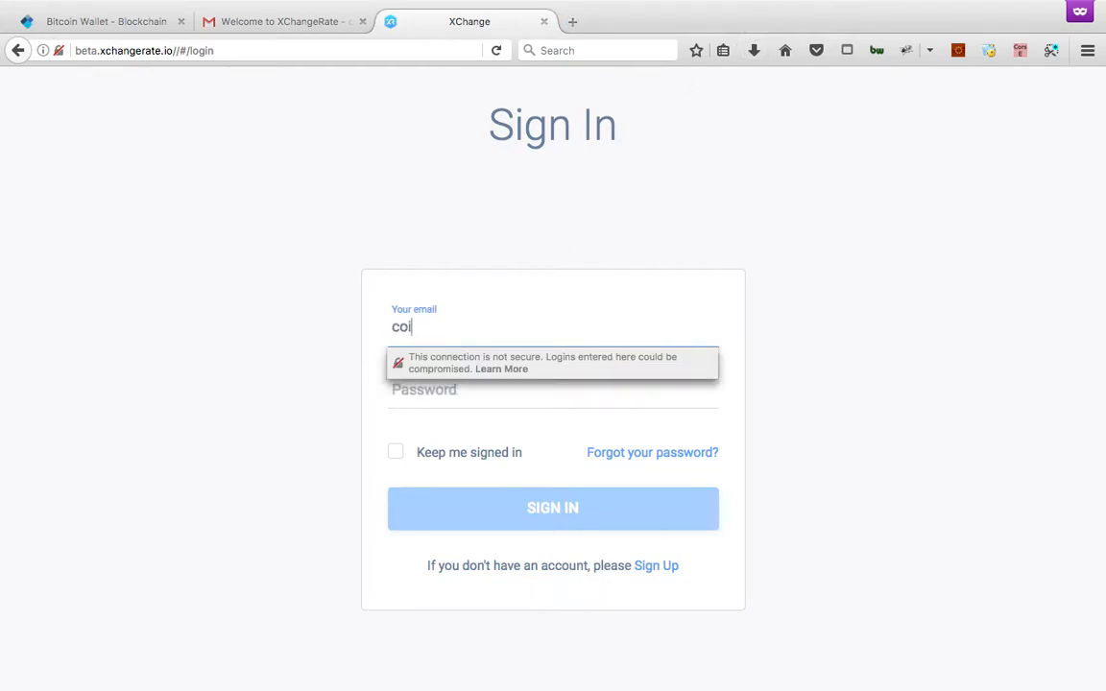
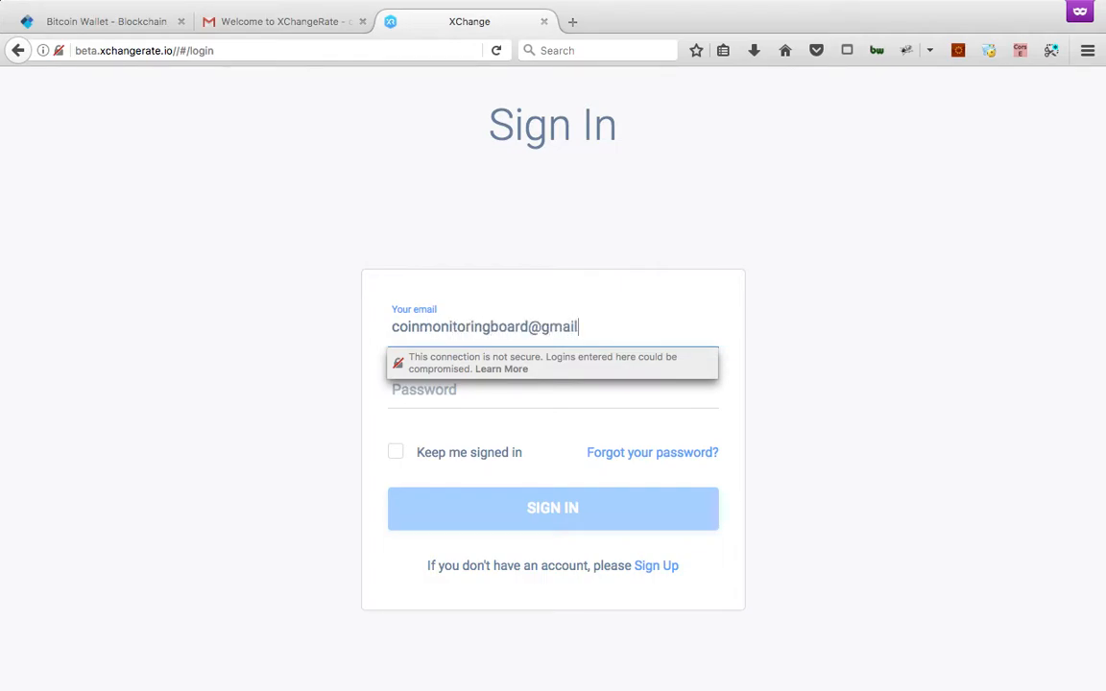
# - Enter the account password and submit the sign-in form
pyautogui.press('Tab')
pyautogui.write('*****')
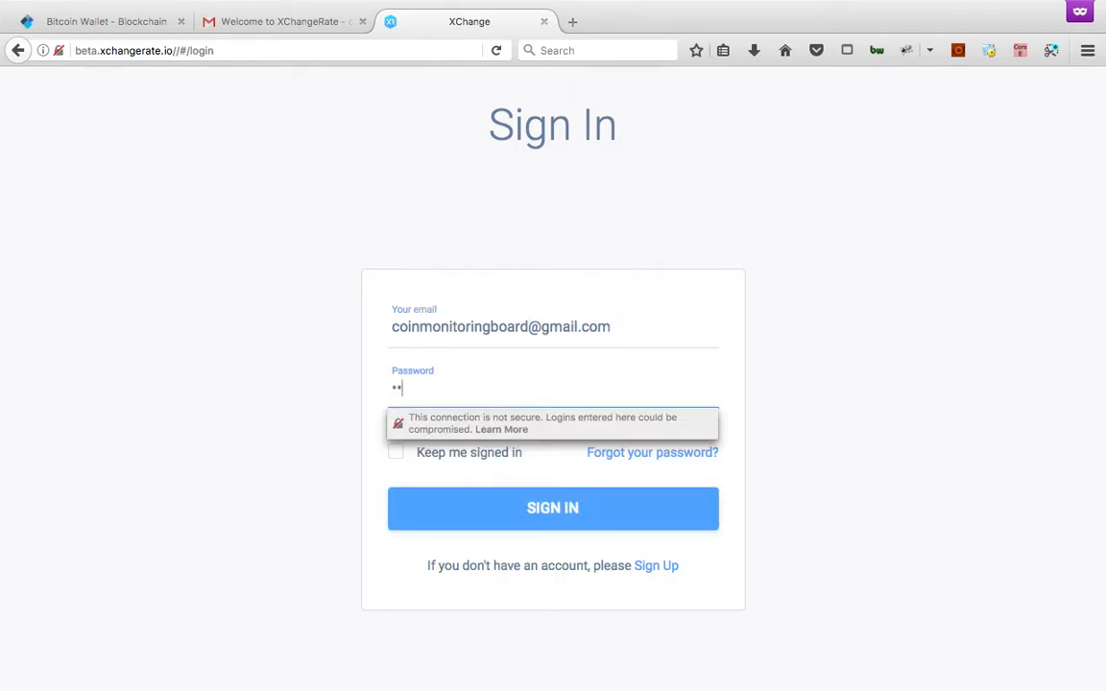
pyautogui.write('*******')
pyautogui.click(445, 500)
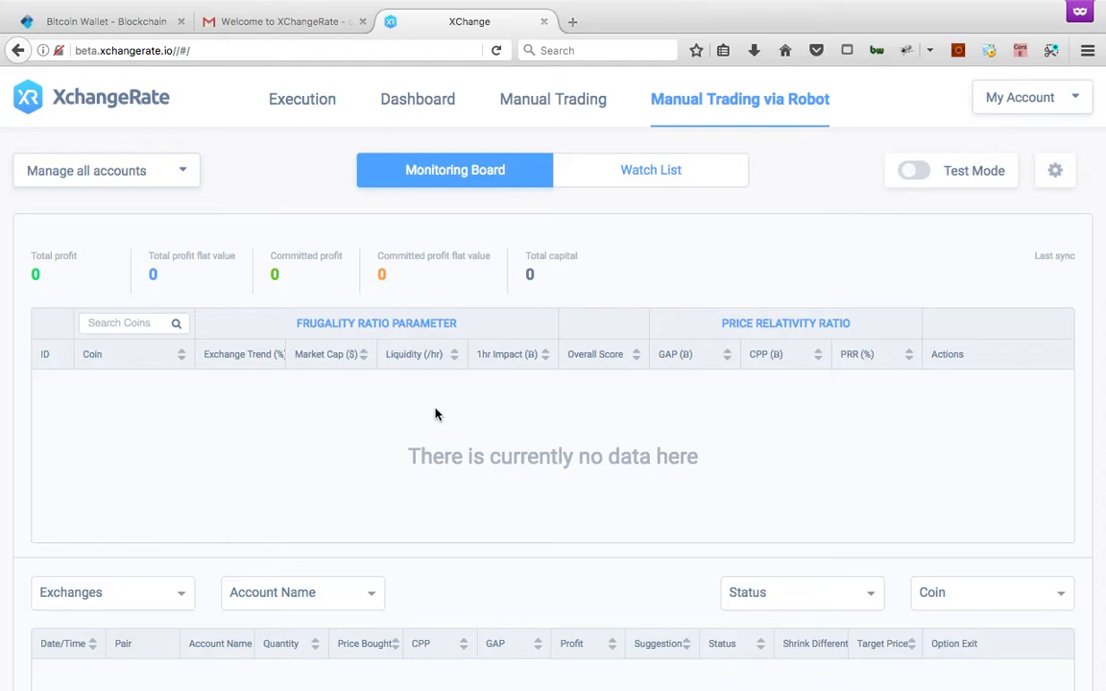
# - Turn on Test Mode for the Monitoring Board under Manual Trading via Robot
pyautogui.scroll(-3, 832, 202)
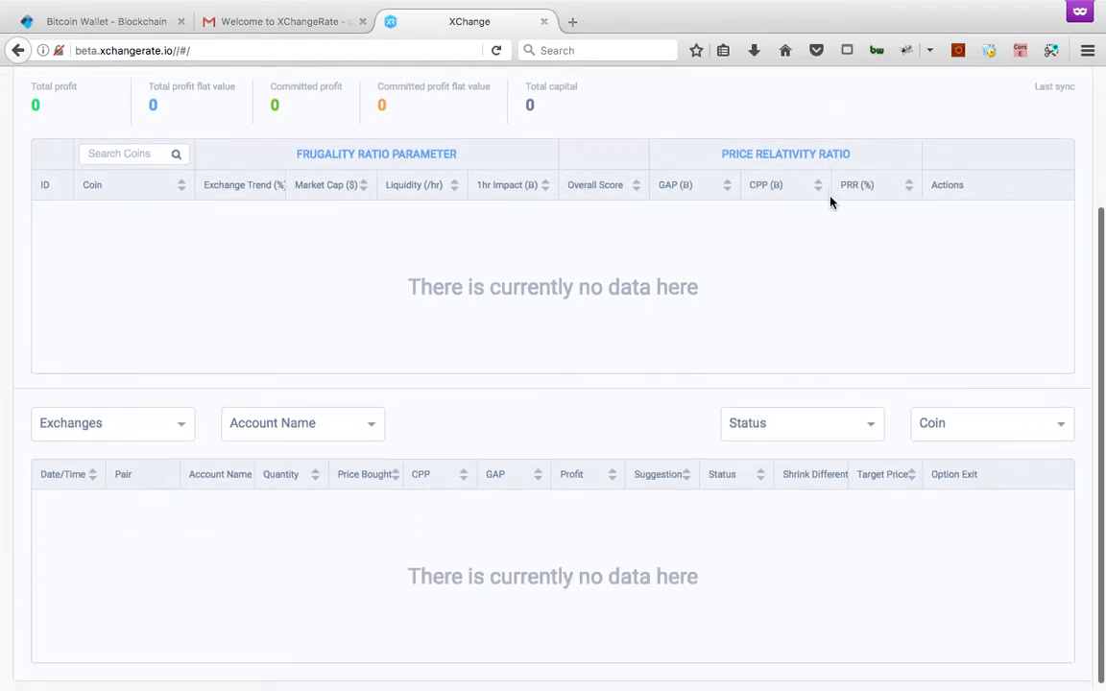
pyautogui.scroll(2, 536, 305)
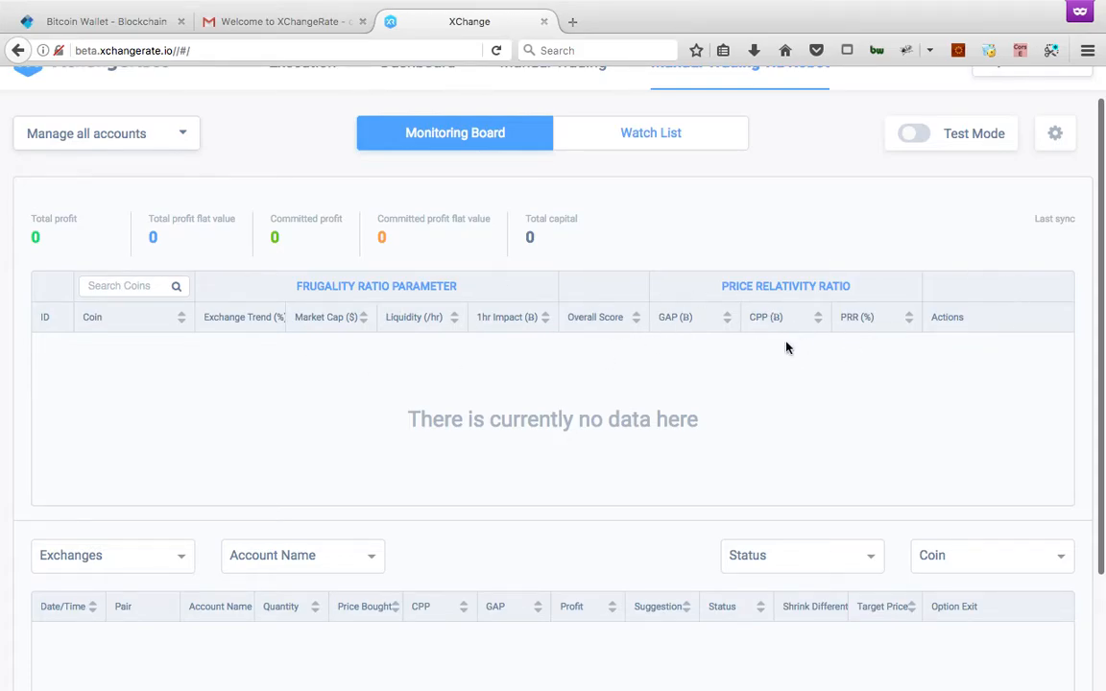
pyautogui.scroll(-4, 780, 460)
pyautogui.scroll(5, 780, 460)
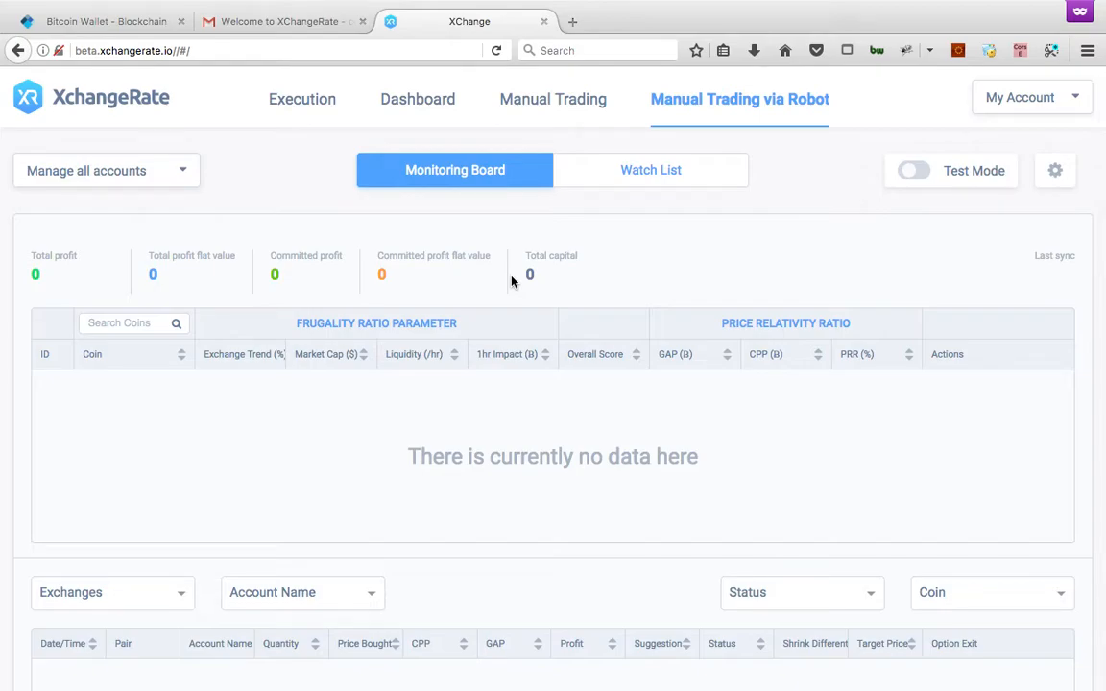
pyautogui.click(928, 179)
# - Open the account management dialog and start adding a new exchange account
pyautogui.scroll(-3, 823, 303)
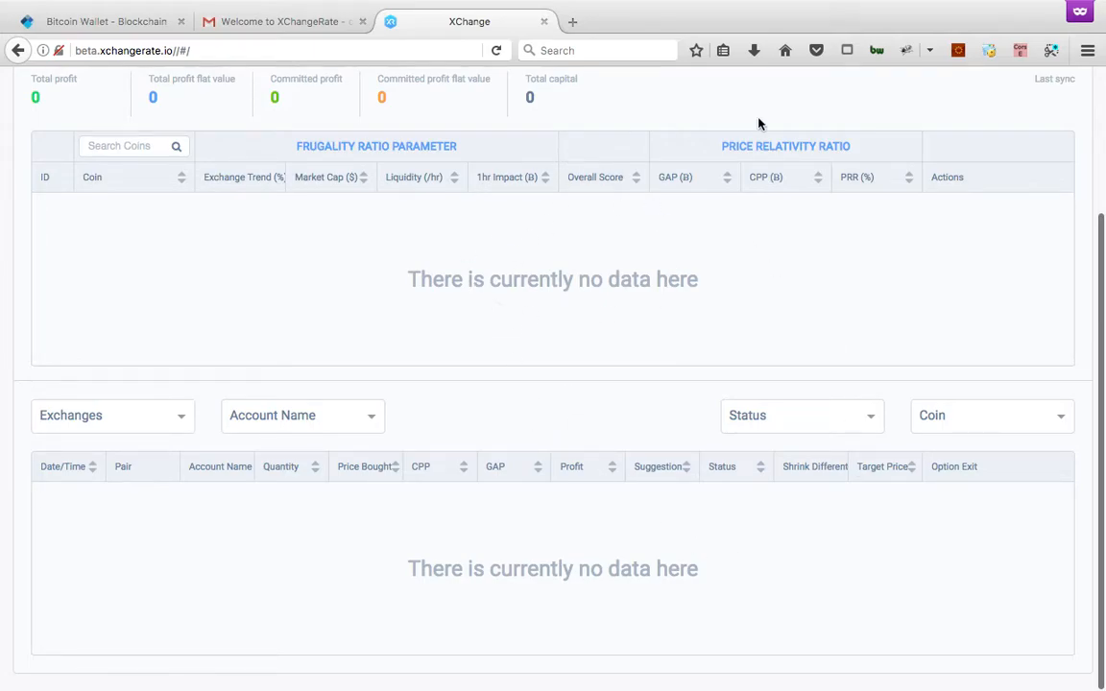
pyautogui.scroll(3, 849, 256)
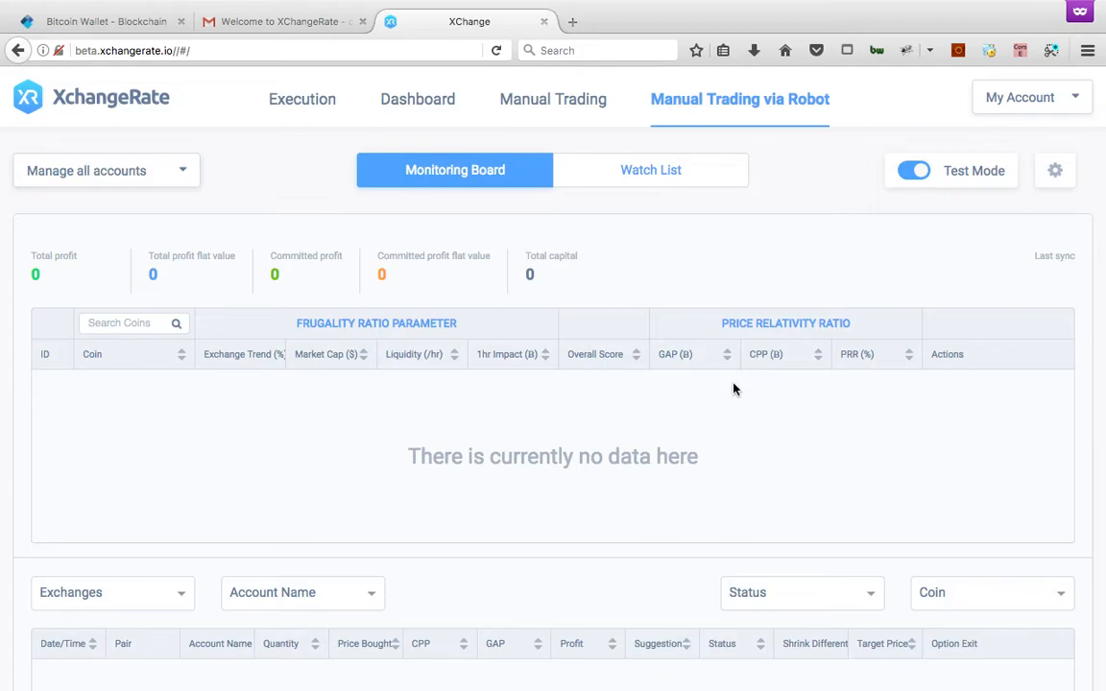
pyautogui.scroll(-3, 787, 352)
pyautogui.scroll(2, 790, 352)
pyautogui.scroll(-3, 796, 341)
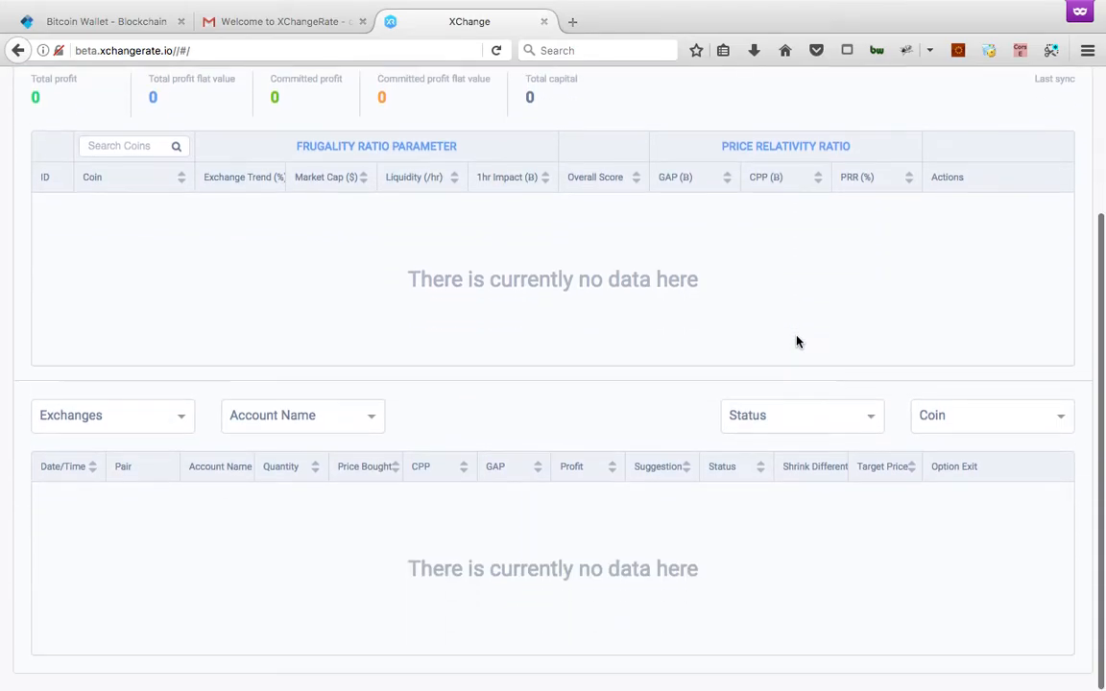
pyautogui.scroll(3, 796, 342)
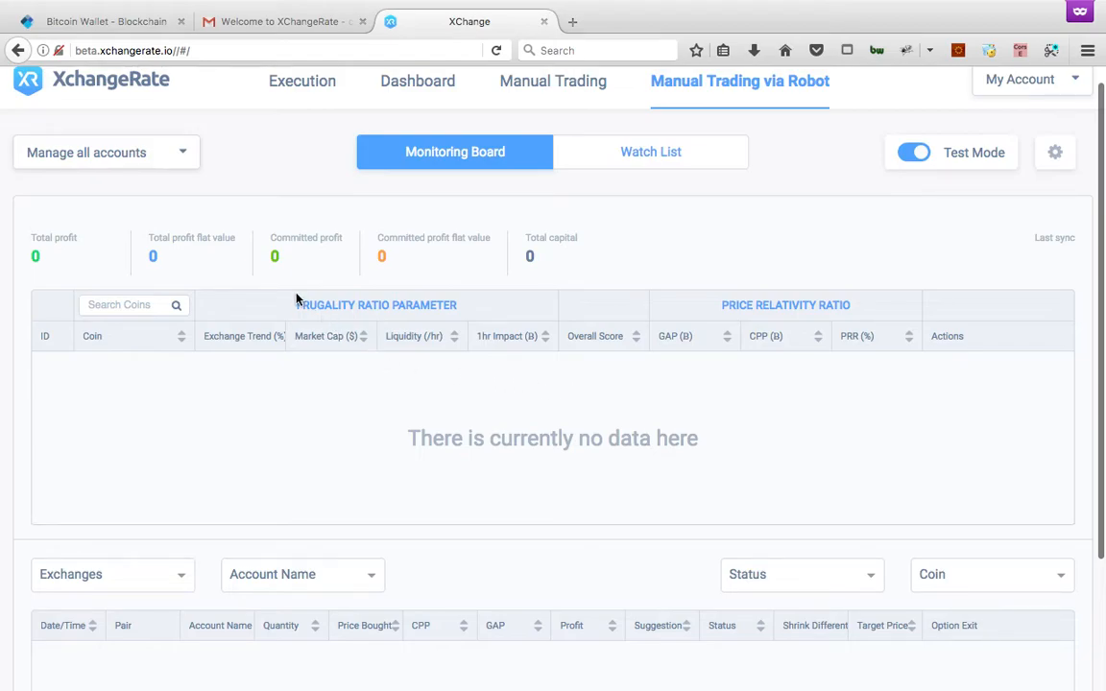
pyautogui.click(180, 155)
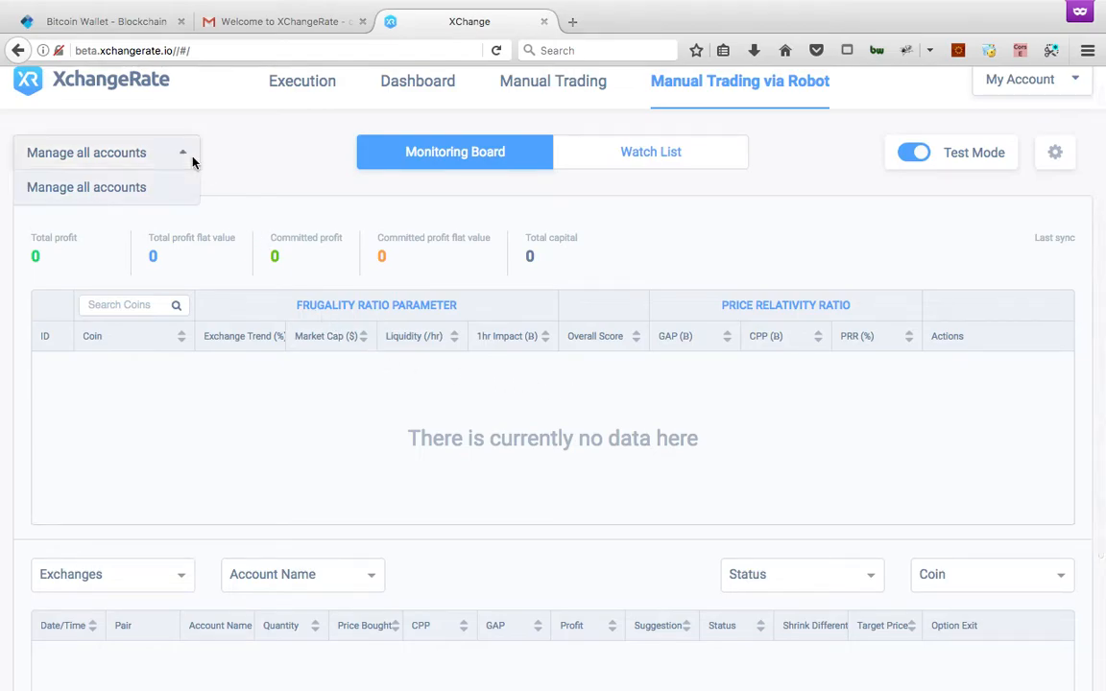
pyautogui.click(111, 186)
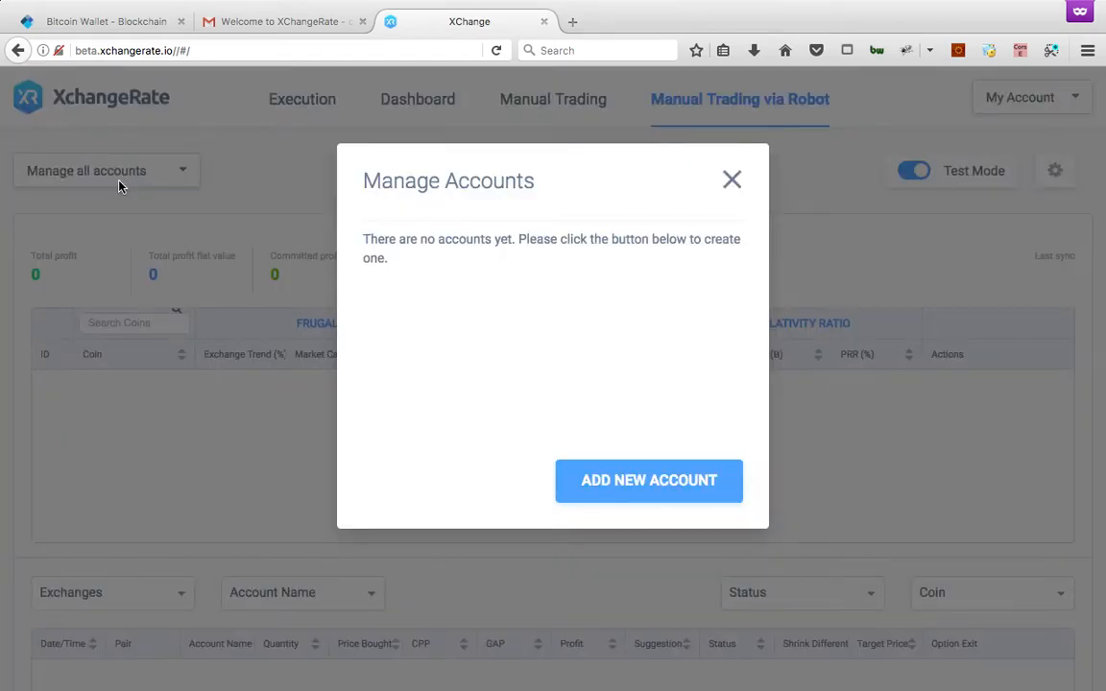
pyautogui.click(701, 492)
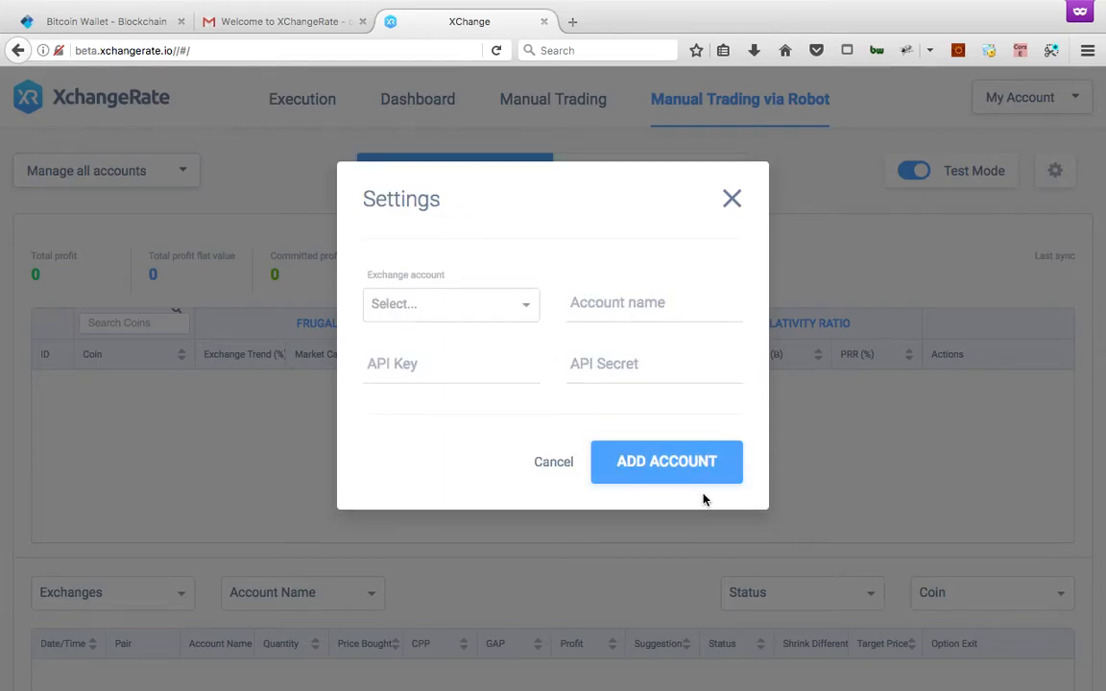
# - Set the new account's exchange to Bitfinex
pyautogui.click(451, 307)
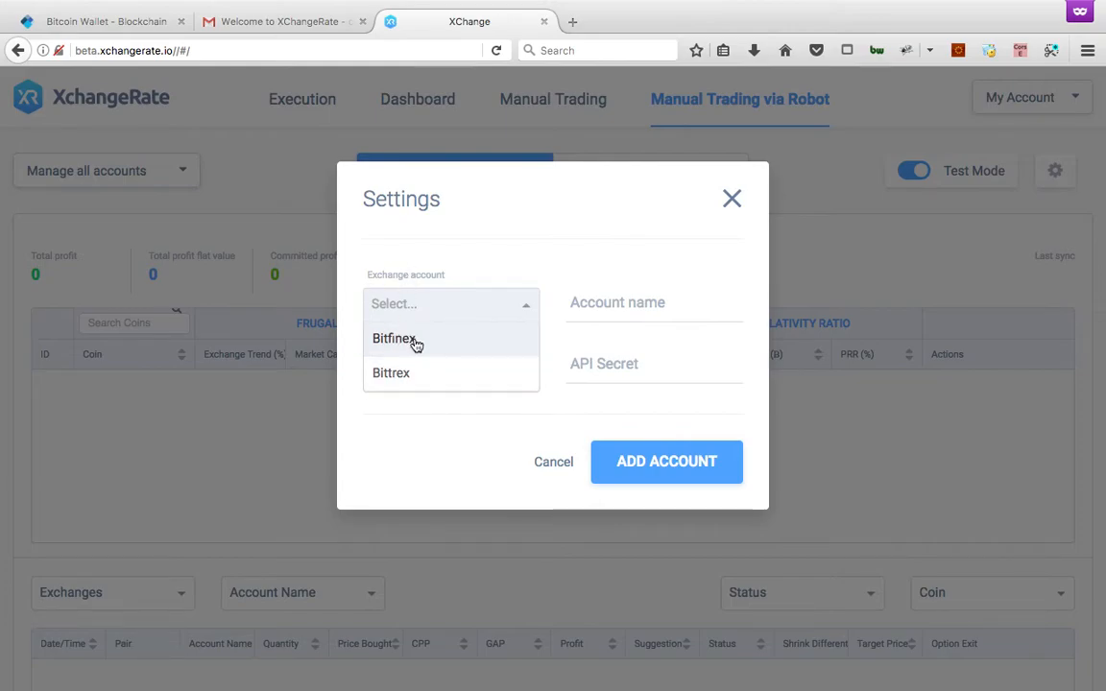
pyautogui.click(416, 341)
pyautogui.click(423, 313)
pyautogui.click(420, 373)
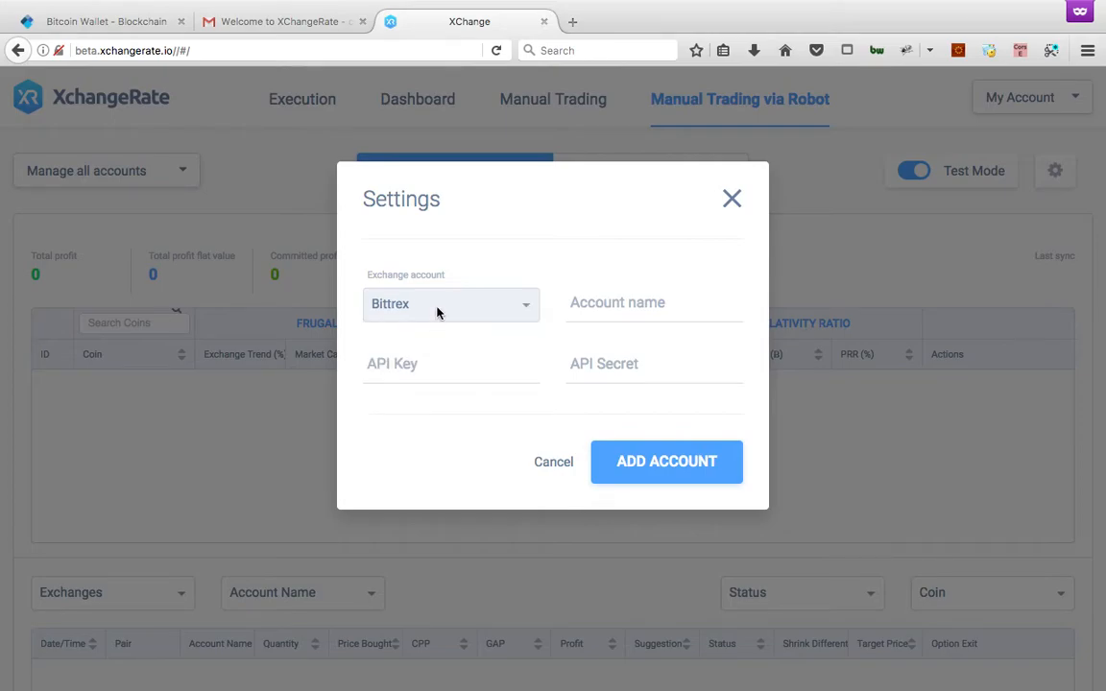
pyautogui.click(437, 314)
pyautogui.click(428, 342)
# - Name the new exchange account BITFINEX and move on to the API key field
pyautogui.click(624, 295)
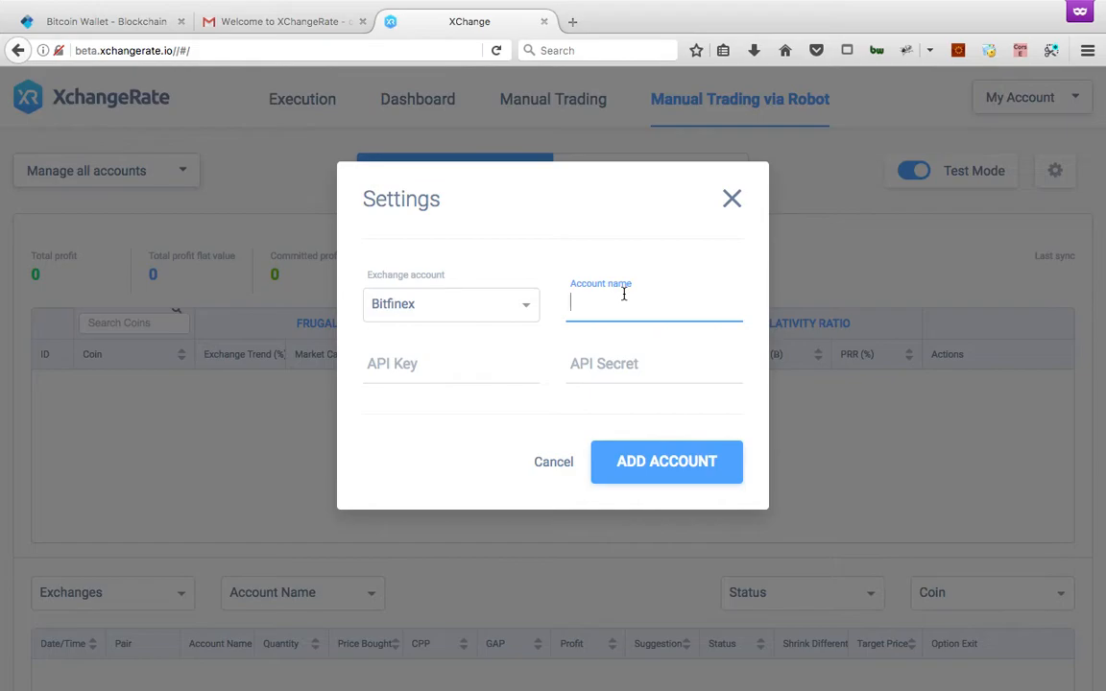
pyautogui.write('T')
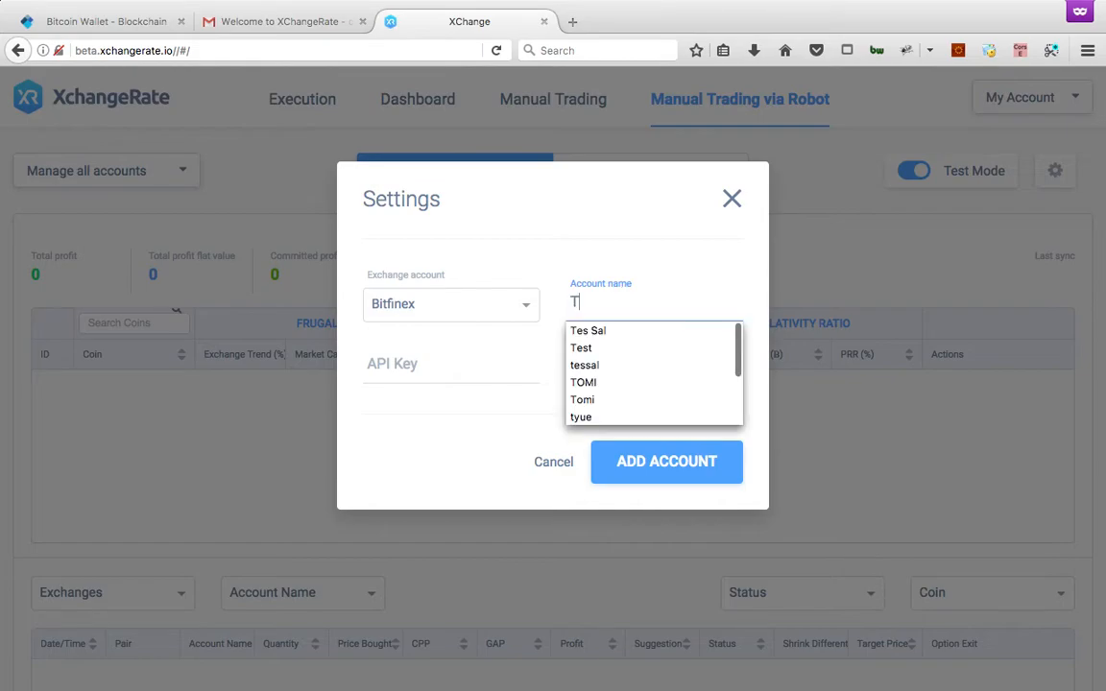
pyautogui.write('BITF')
pyautogui.hotkey('ctrl', 'a')
pyautogui.write('CMBS')
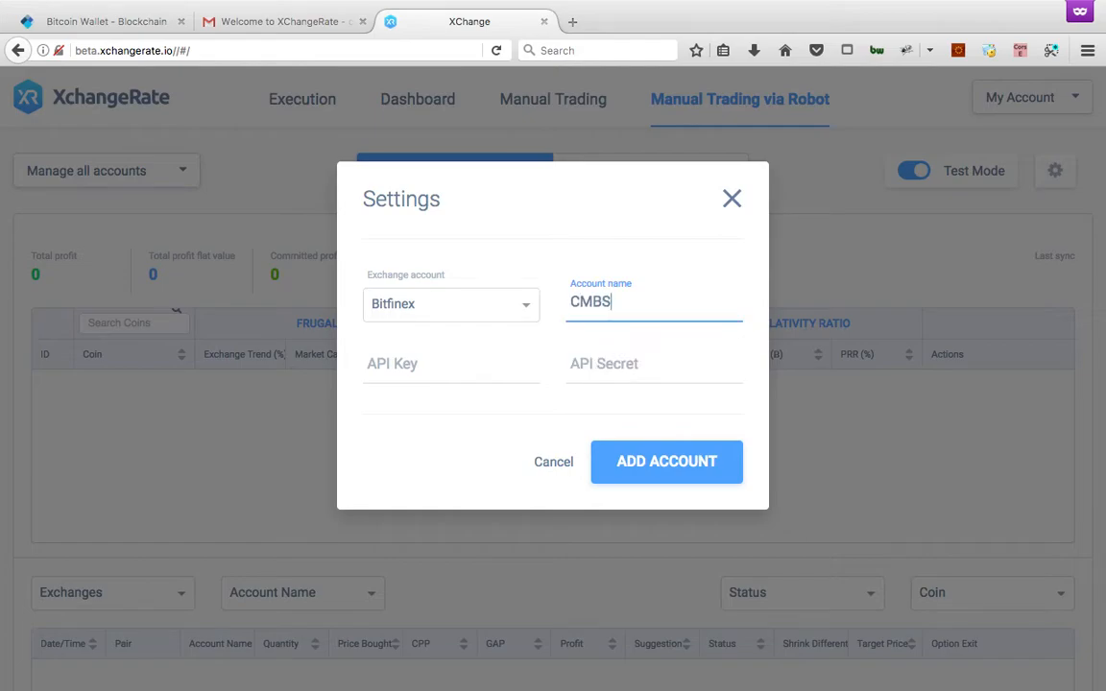
pyautogui.write('BITF')
pyautogui.press('Left')
pyautogui.press('Left')
pyautogui.press('Left')
pyautogui.press('Left')
pyautogui.press('BackSpace')
pyautogui.press('BackSpace')
pyautogui.press('BackSpace')
pyautogui.press('BackSpace')
pyautogui.press('End')
pyautogui.write('INEX')
pyautogui.click(447, 374)
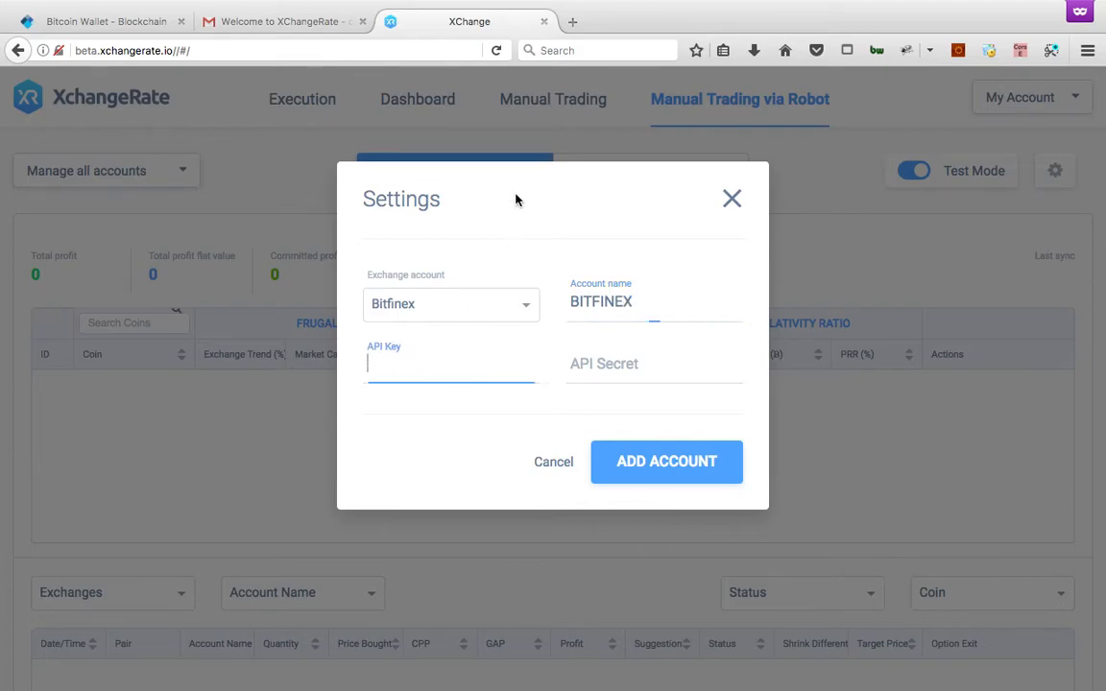
# - Open bitfinex.com in a new browser tab and go to the account's API page
pyautogui.click(576, 21)
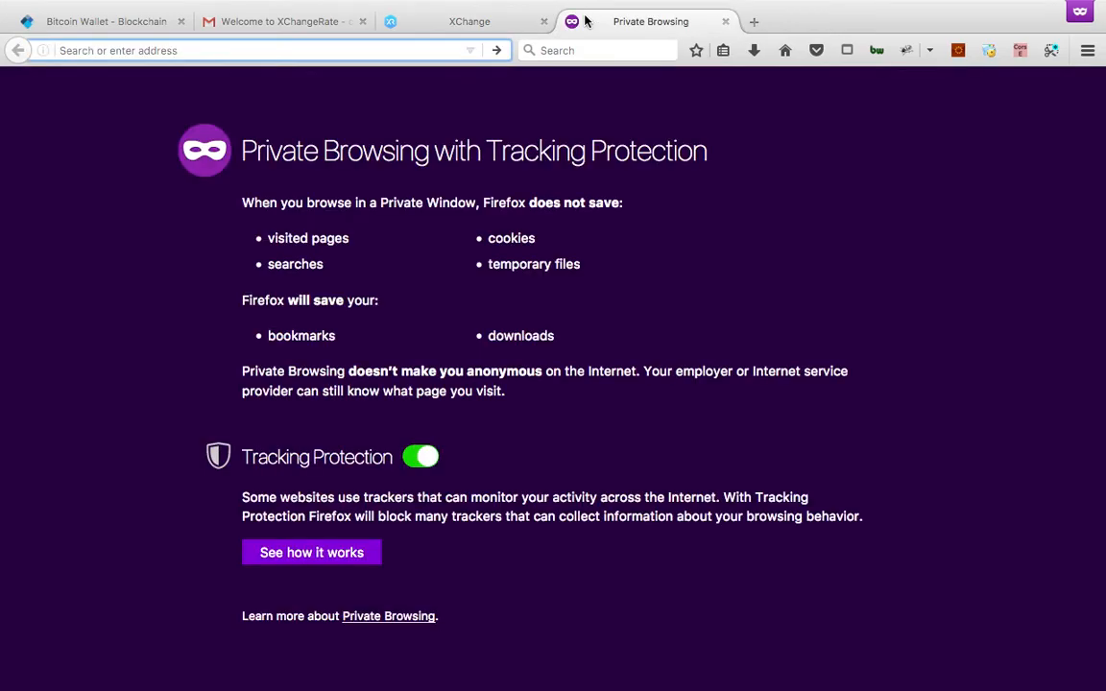
pyautogui.write('bitfinex.com')
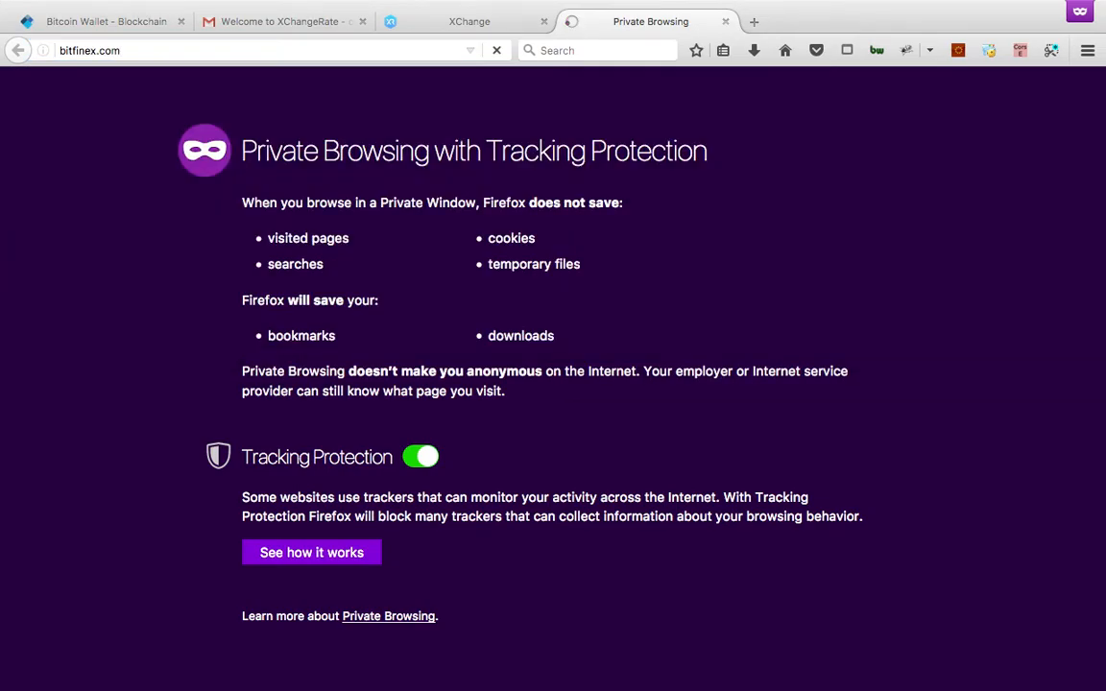
pyautogui.press('Return')
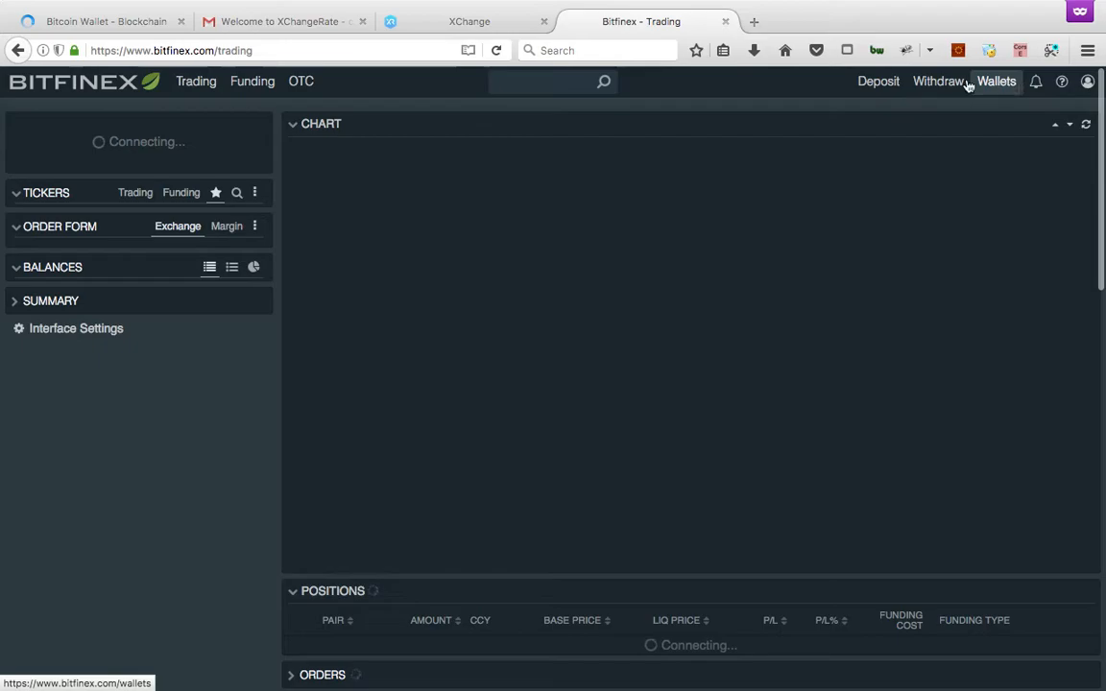
pyautogui.click(1085, 83)
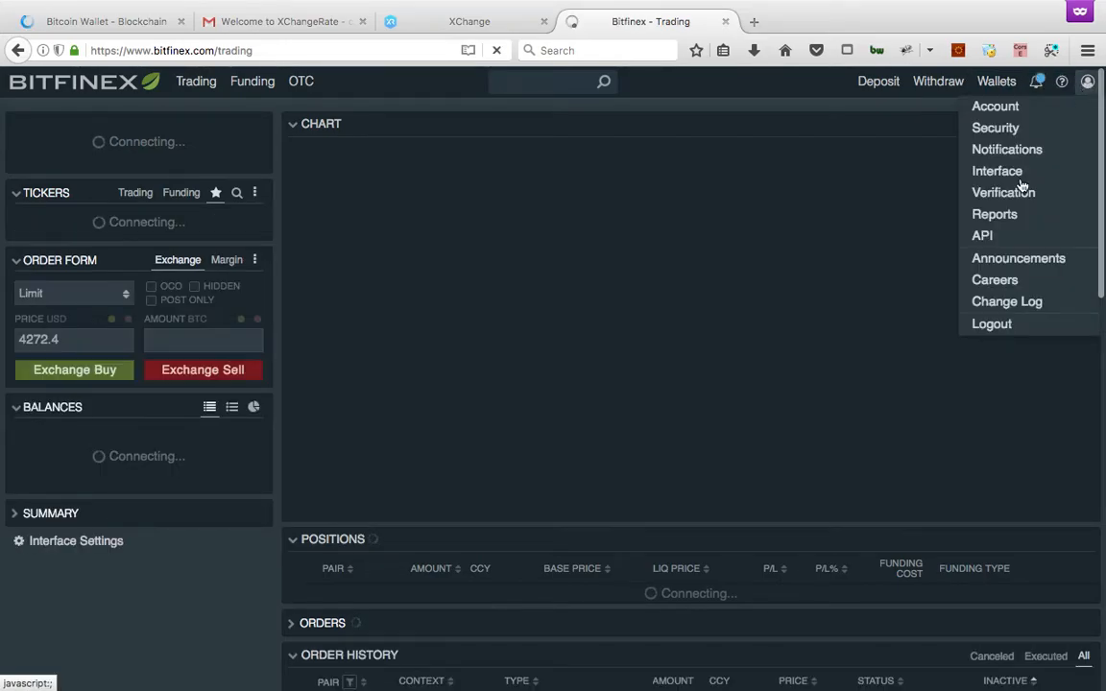
pyautogui.click(985, 240)
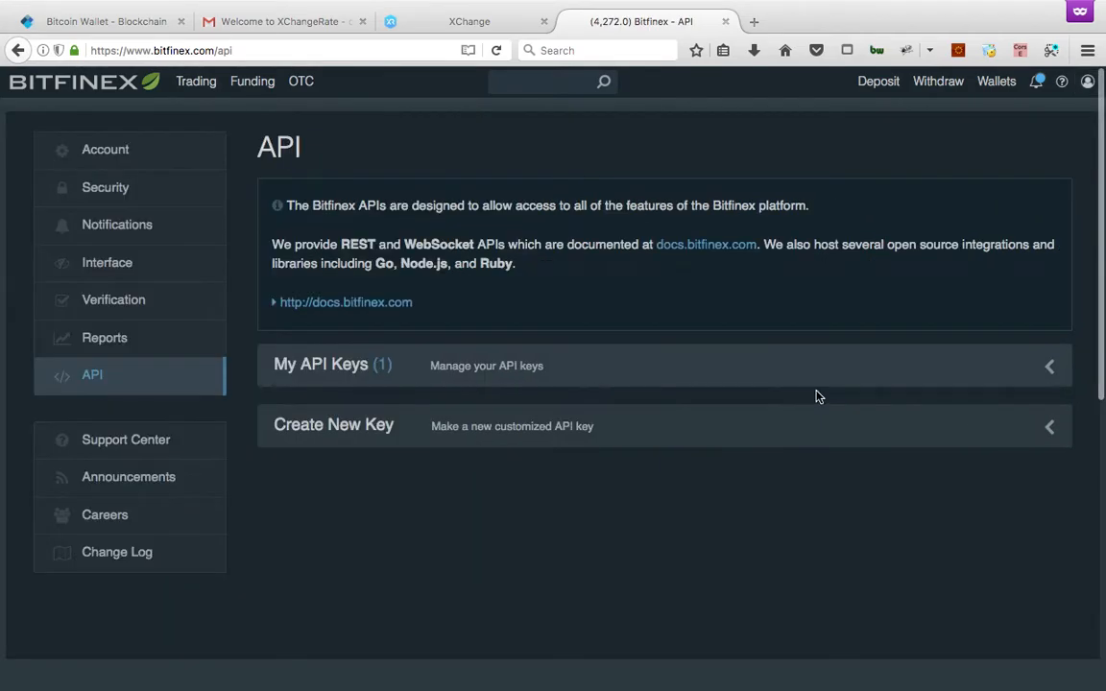
# - Expand the list of existing API keys and review the permissions of the CMB 2.0 key
pyautogui.click(528, 367)
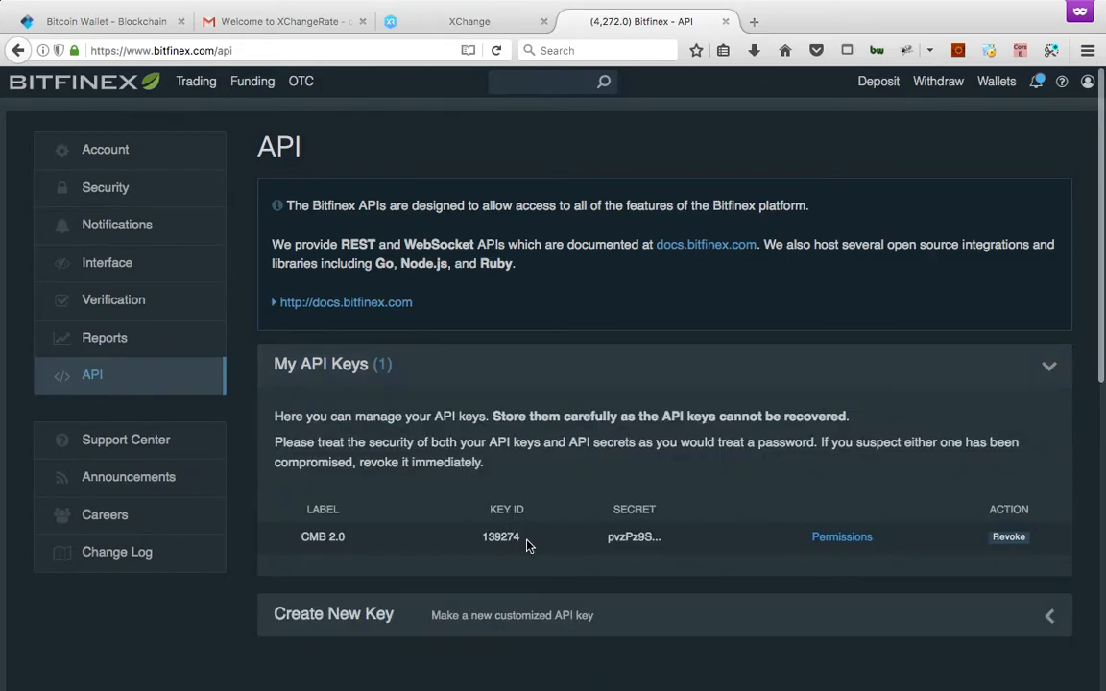
pyautogui.doubleClick(641, 540)
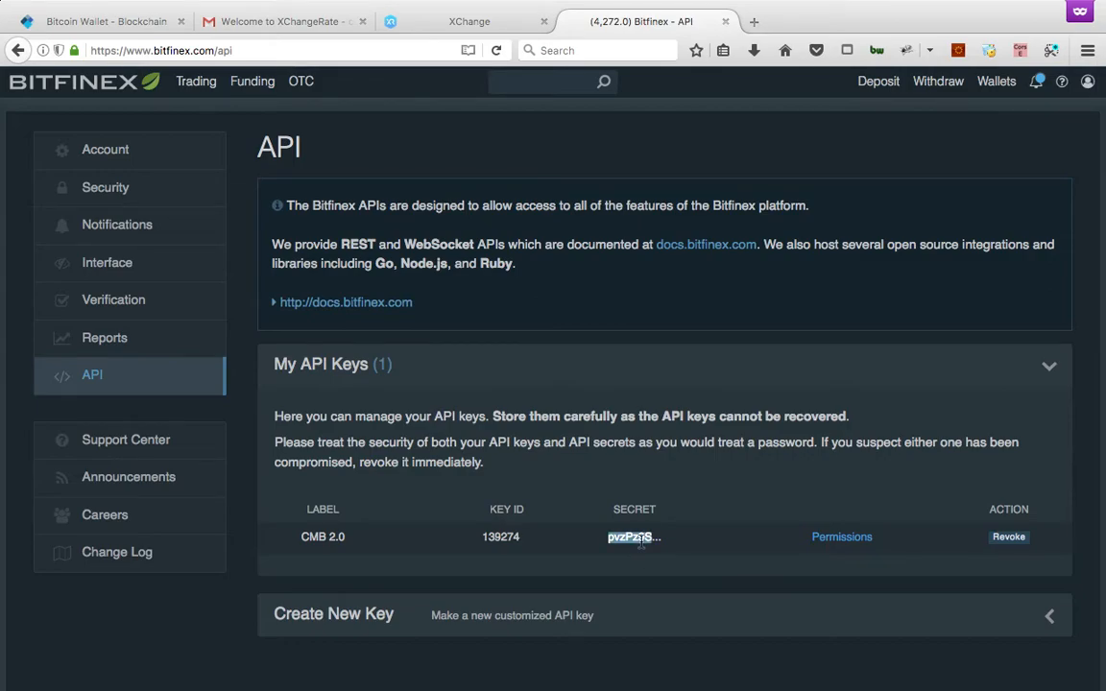
pyautogui.click(853, 545)
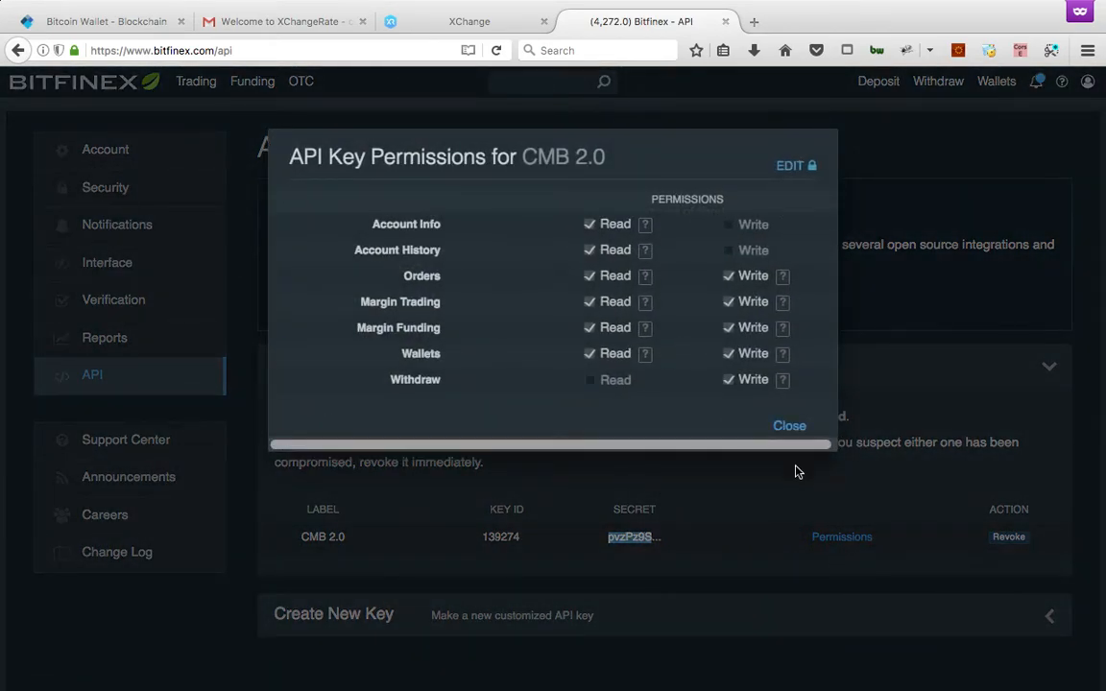
pyautogui.click(797, 431)
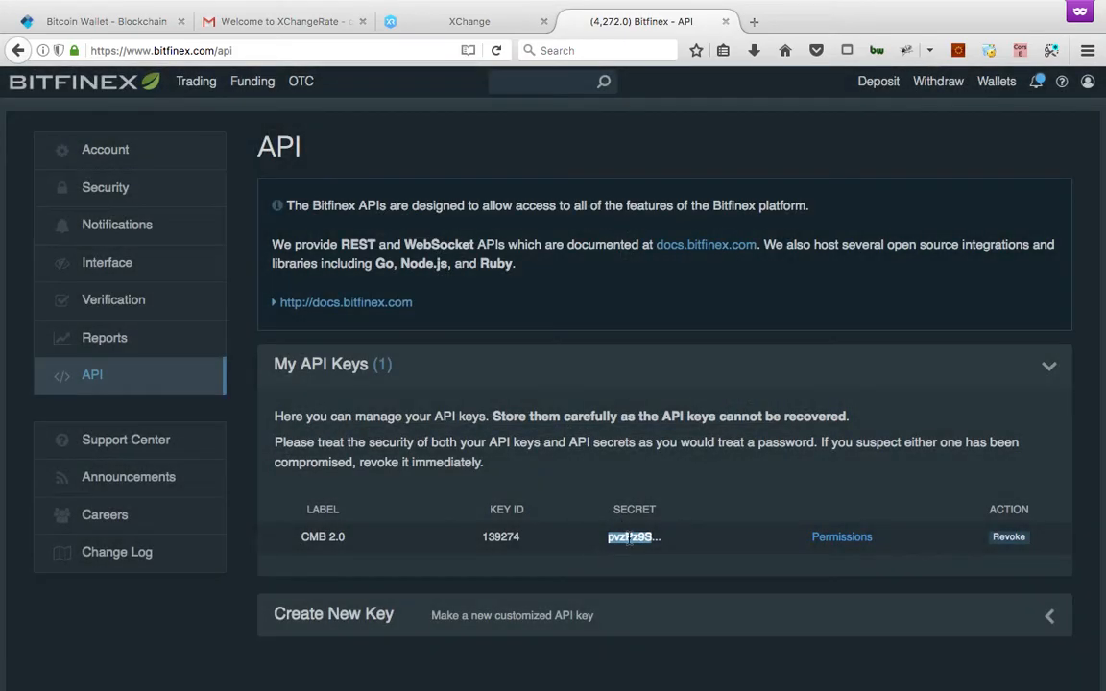
# - Permanently revoke the existing CMB 2.0 API key
pyautogui.scroll(-3, 630, 538)
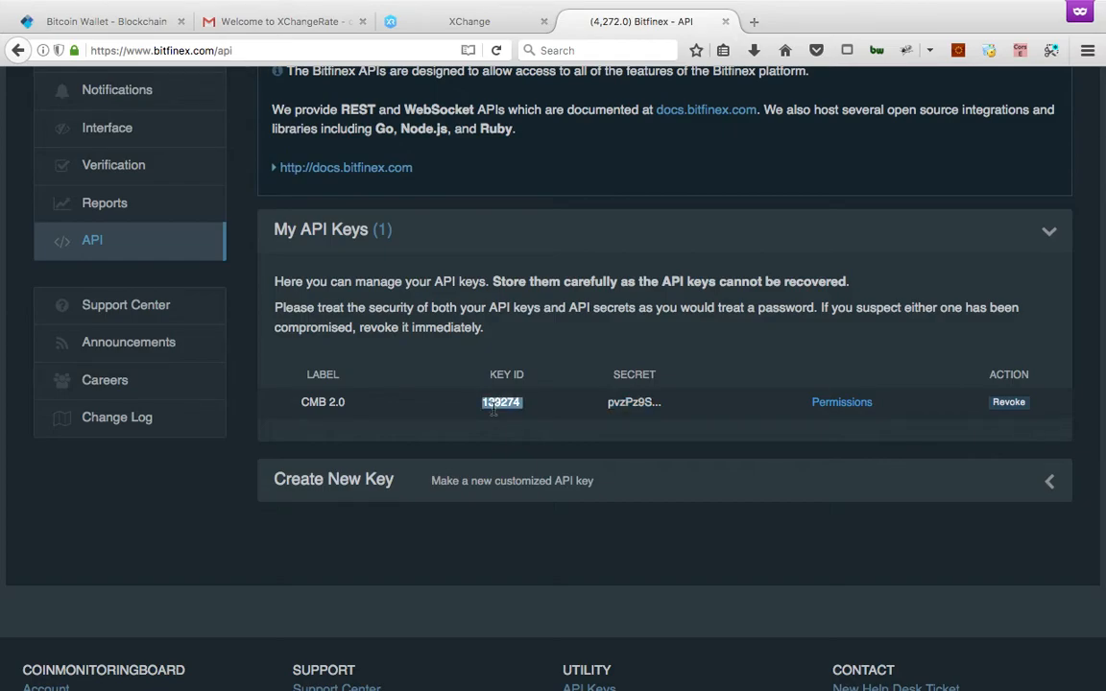
pyautogui.click(487, 409)
pyautogui.doubleClick(622, 402)
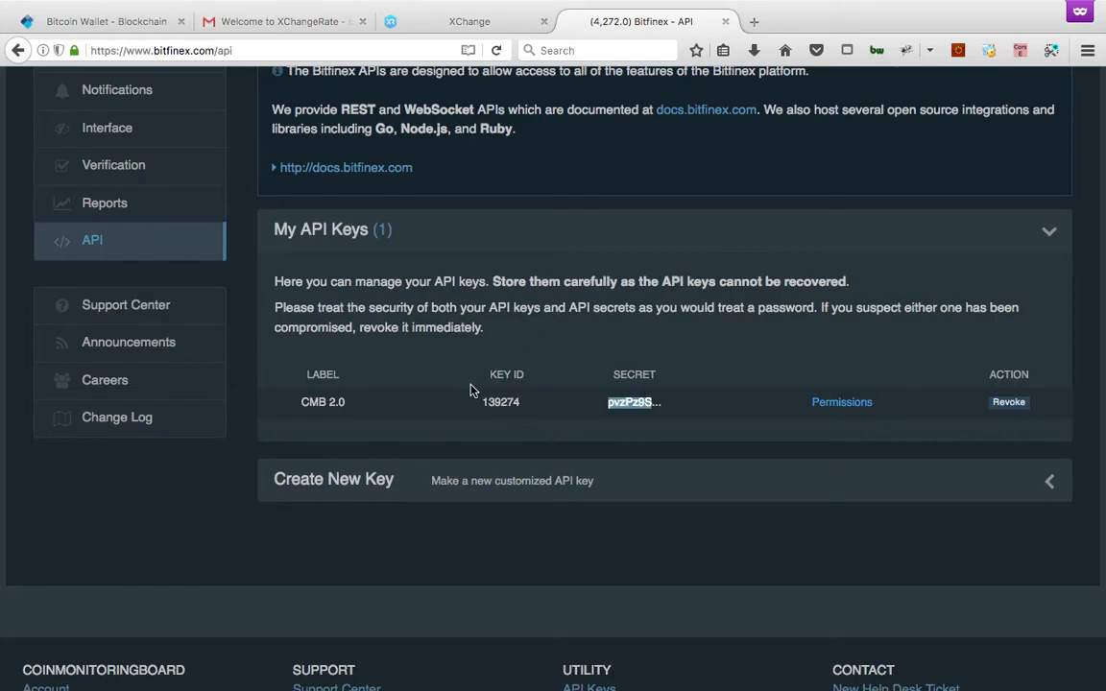
pyautogui.doubleClick(657, 405)
pyautogui.click(1009, 407)
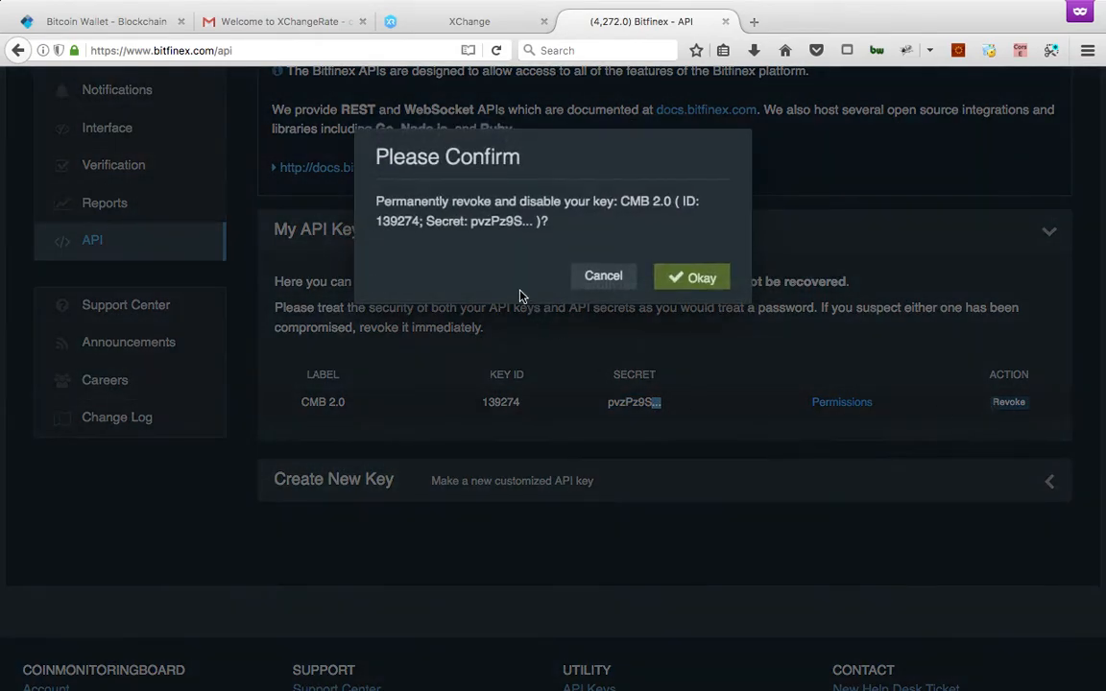
pyautogui.click(691, 278)
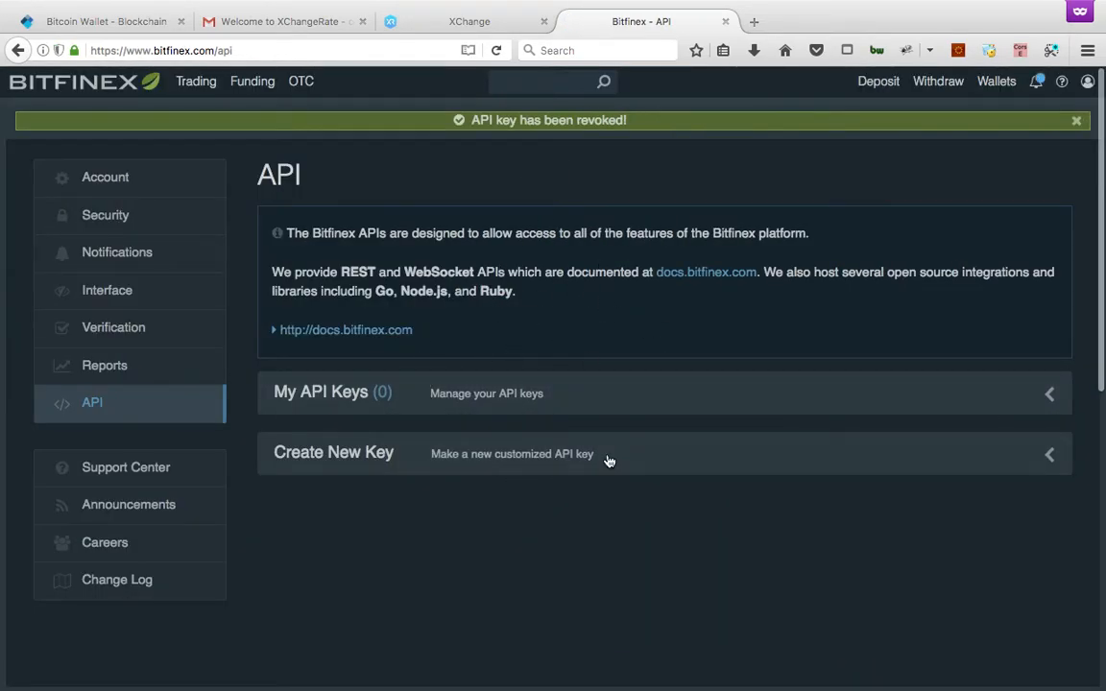
# - Start a new API key with write permission for Orders, Margin Trading, Margin Funding, Wallets and Withdraw
pyautogui.scroll(-2, 609, 457)
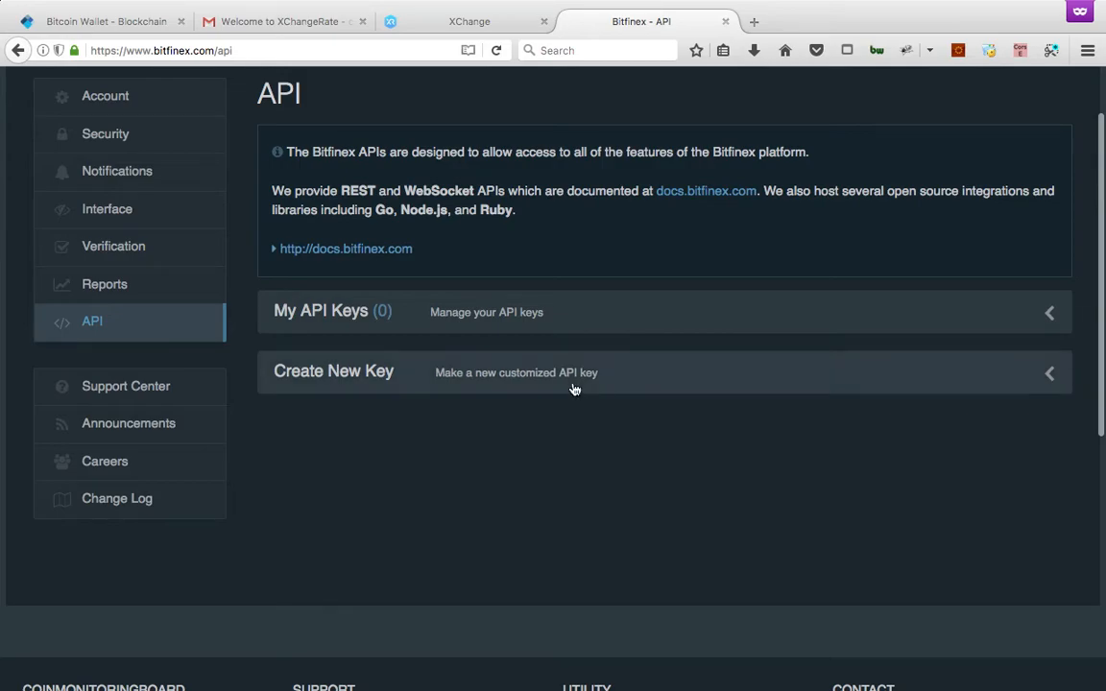
pyautogui.click(575, 387)
pyautogui.scroll(-3, 863, 456)
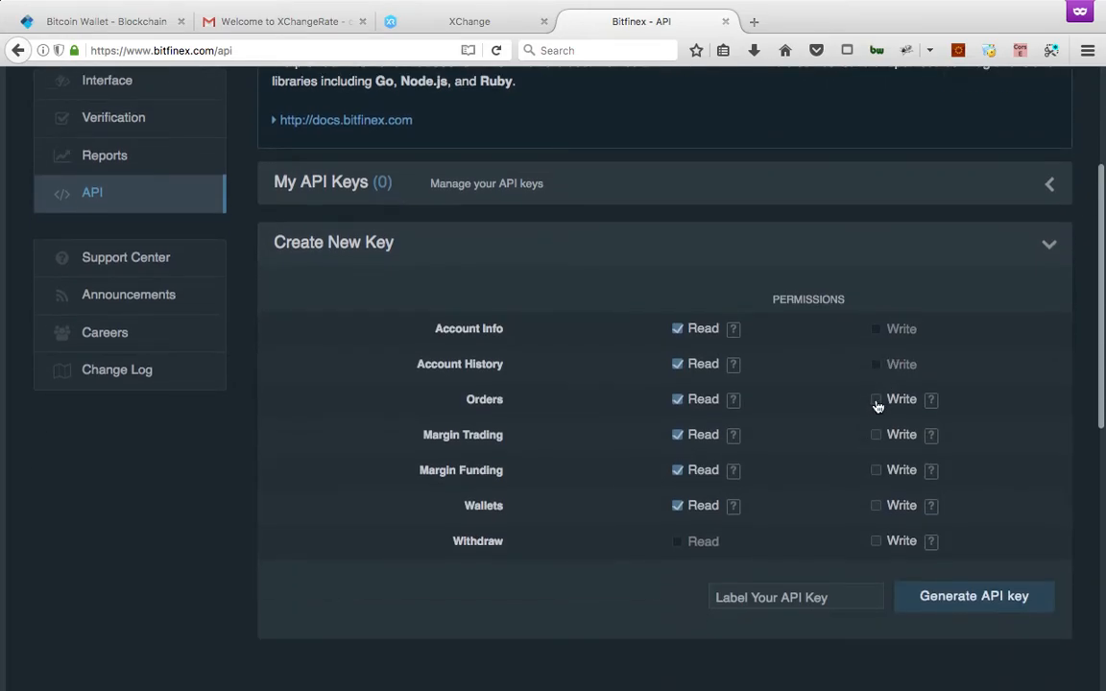
pyautogui.click(879, 433)
pyautogui.click(879, 473)
pyautogui.click(877, 506)
pyautogui.click(876, 542)
# - Label the new API key CMB 2.0 and generate it
pyautogui.click(823, 594)
pyautogui.write('CMB 2.0')
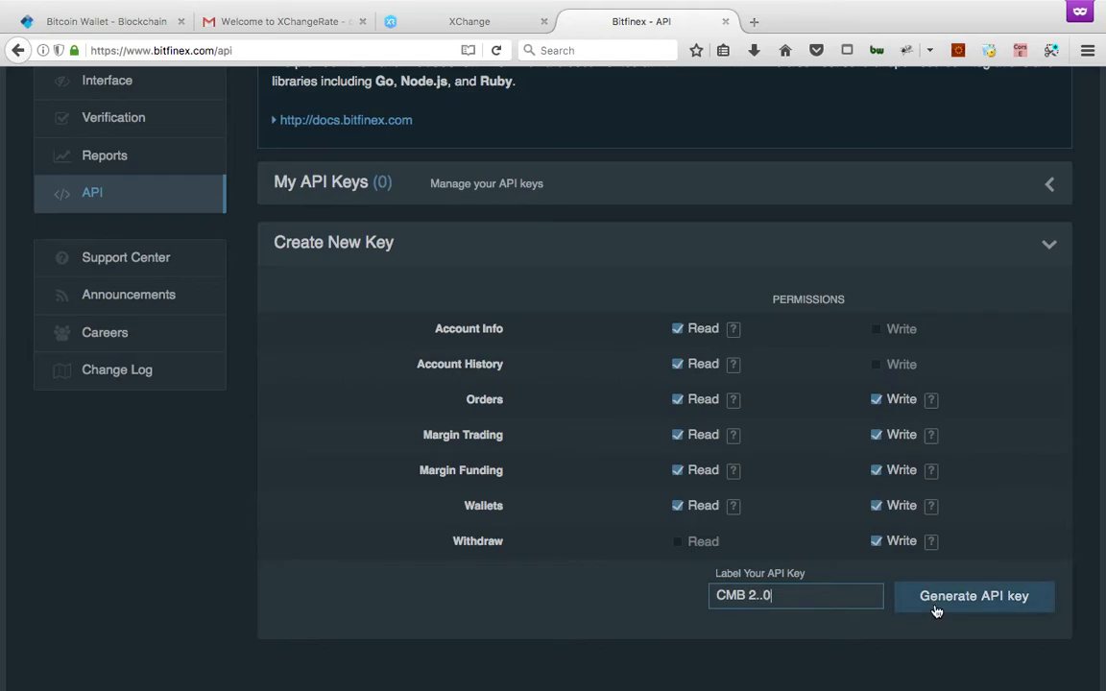
pyautogui.click(766, 595)
pyautogui.press('BackSpace')
pyautogui.click(919, 599)
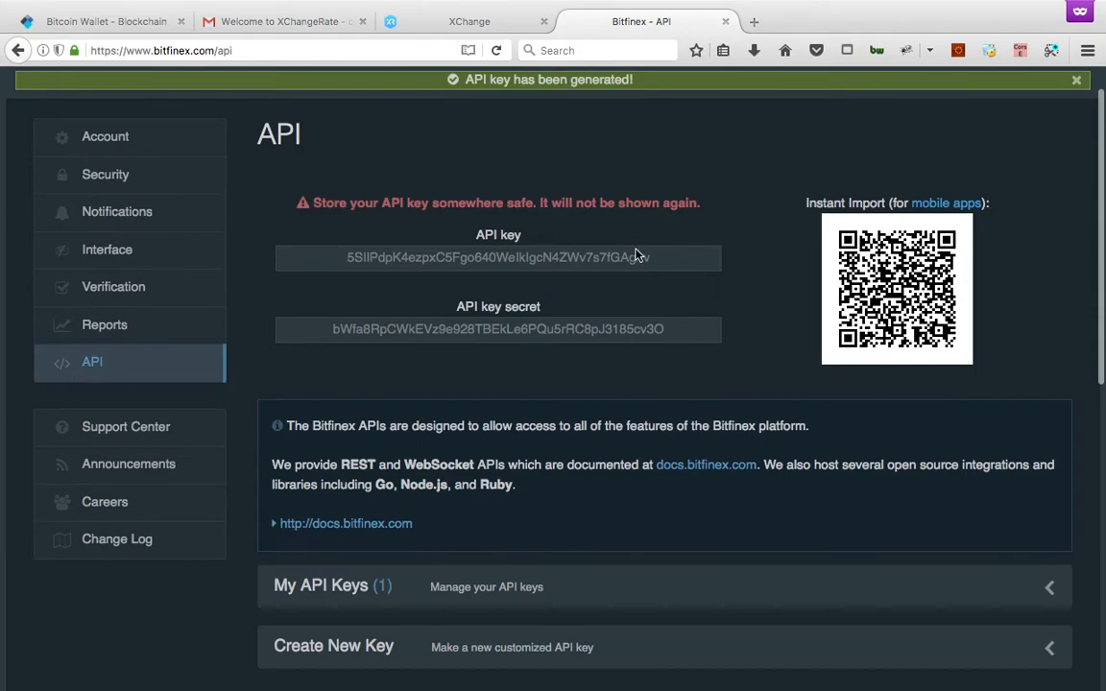
# - Copy the generated Bitfinex API key into the API Key field of the new XchangeRate account
pyautogui.doubleClick(544, 260)
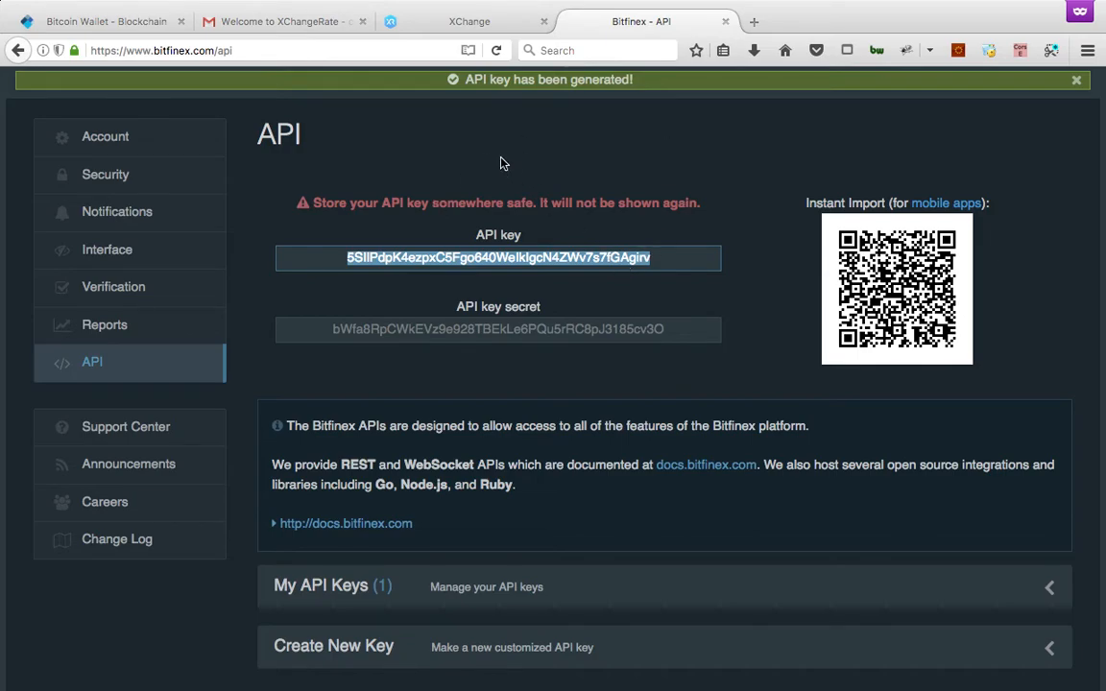
pyautogui.click(425, 23)
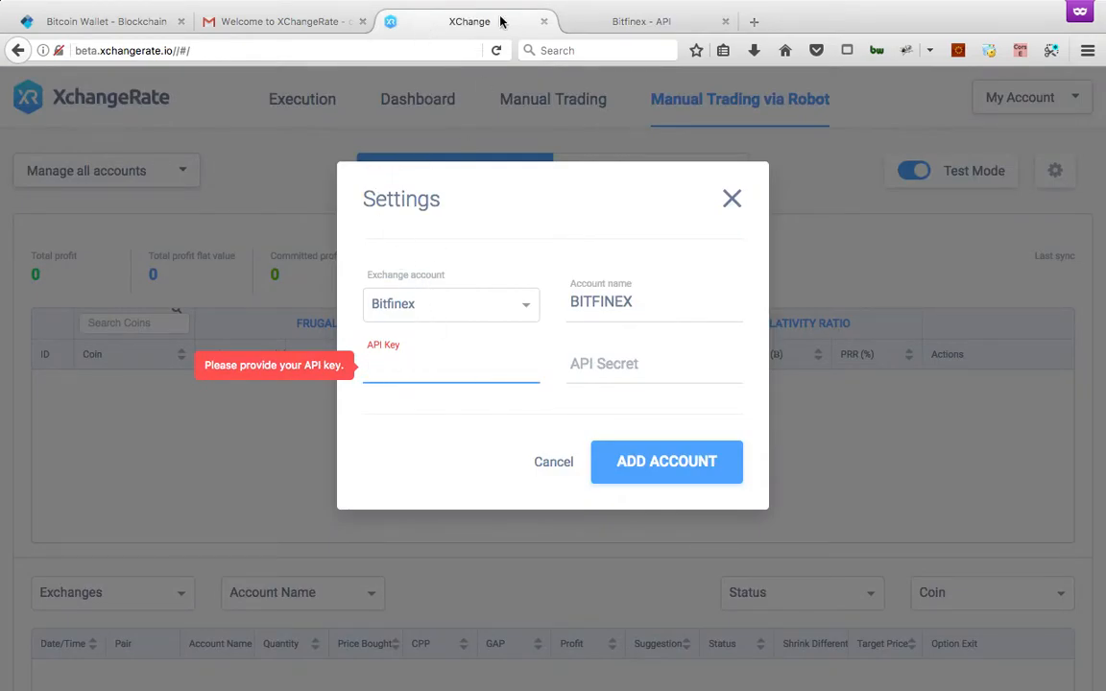
pyautogui.click(639, 22)
pyautogui.click(444, 22)
pyautogui.hotkey('ctrl', 'v')
# - Copy the Bitfinex API key secret into XchangeRate's API Secret field, add the account and close the account manager
pyautogui.click(645, 21)
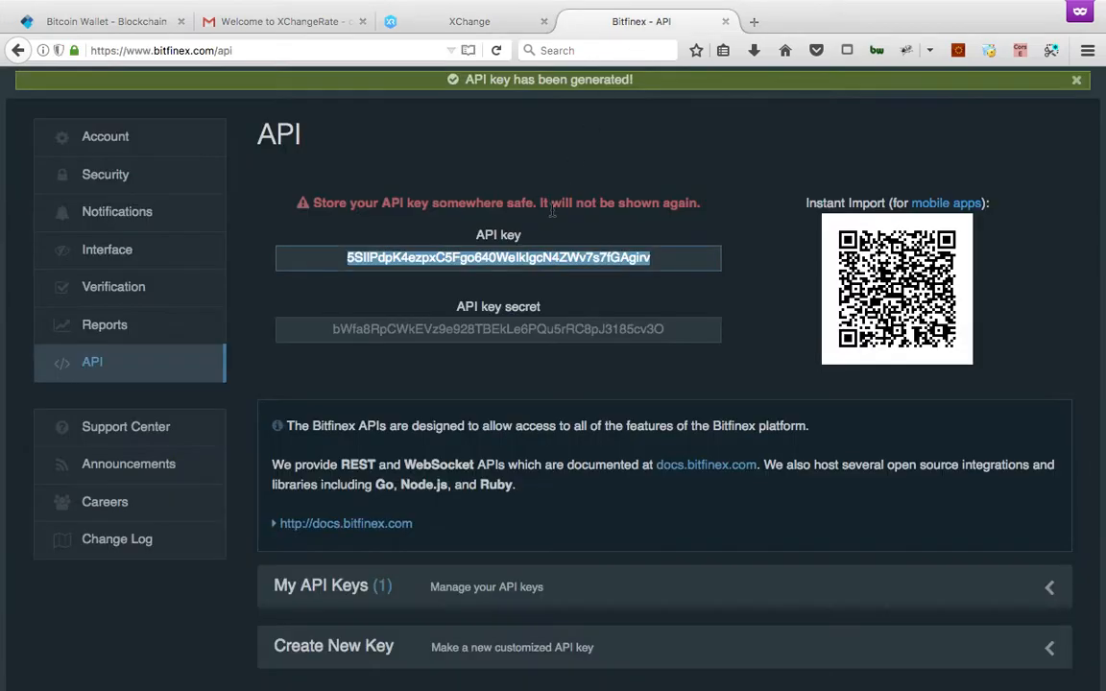
pyautogui.click(526, 330)
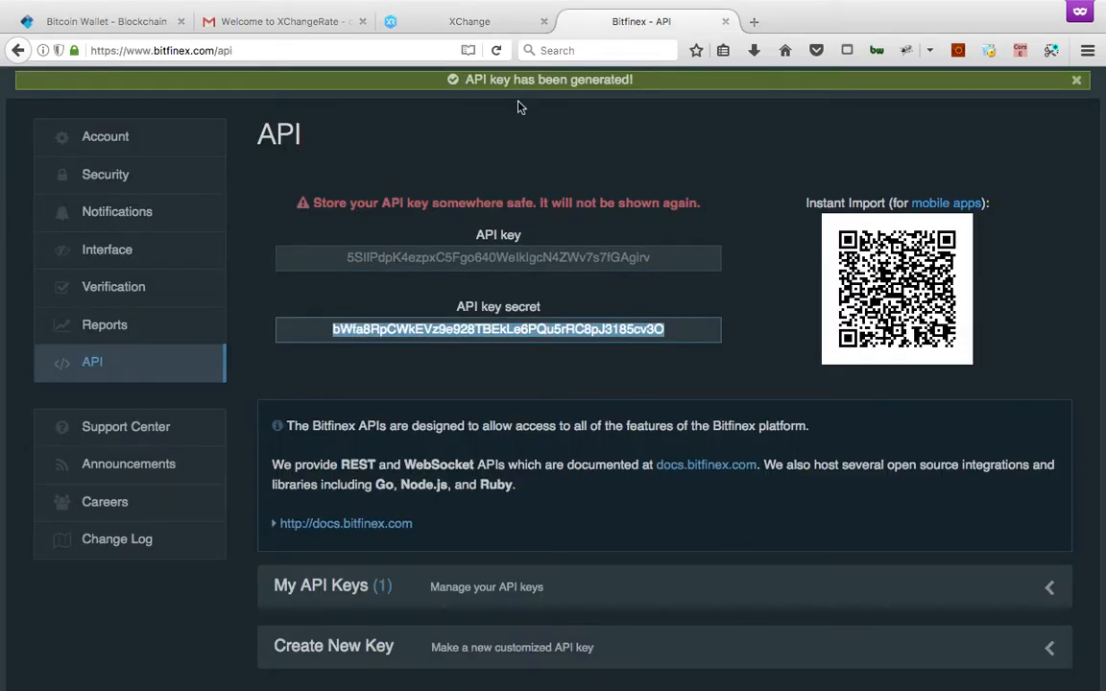
pyautogui.click(470, 21)
pyautogui.click(589, 364)
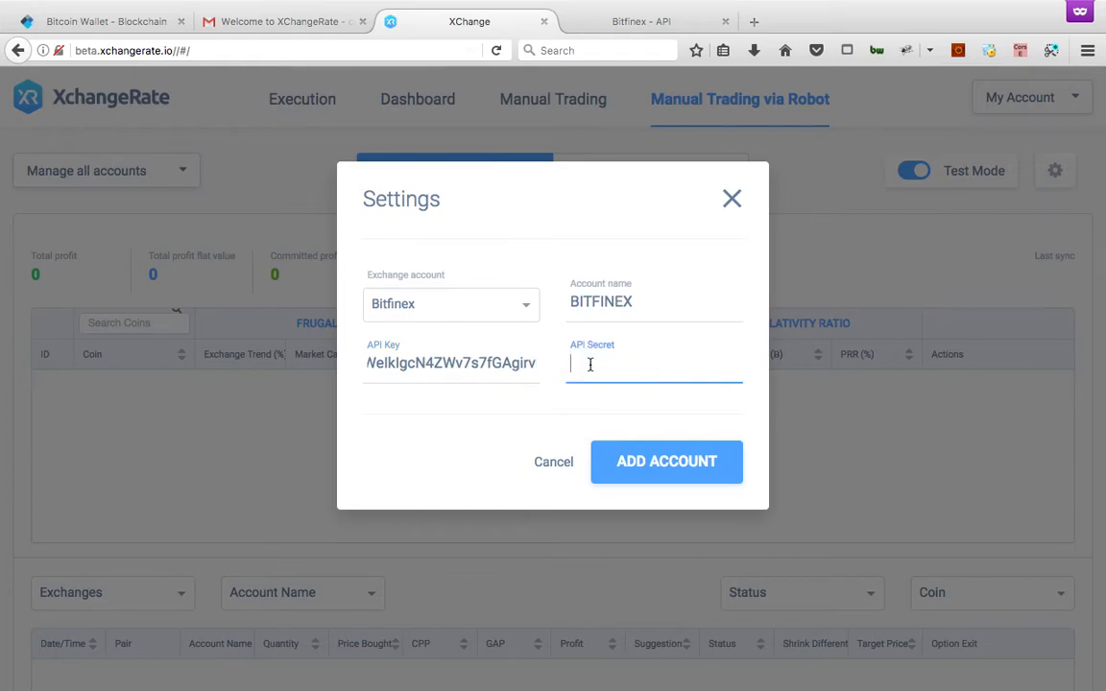
pyautogui.hotkey('ctrl', 'v')
pyautogui.click(642, 461)
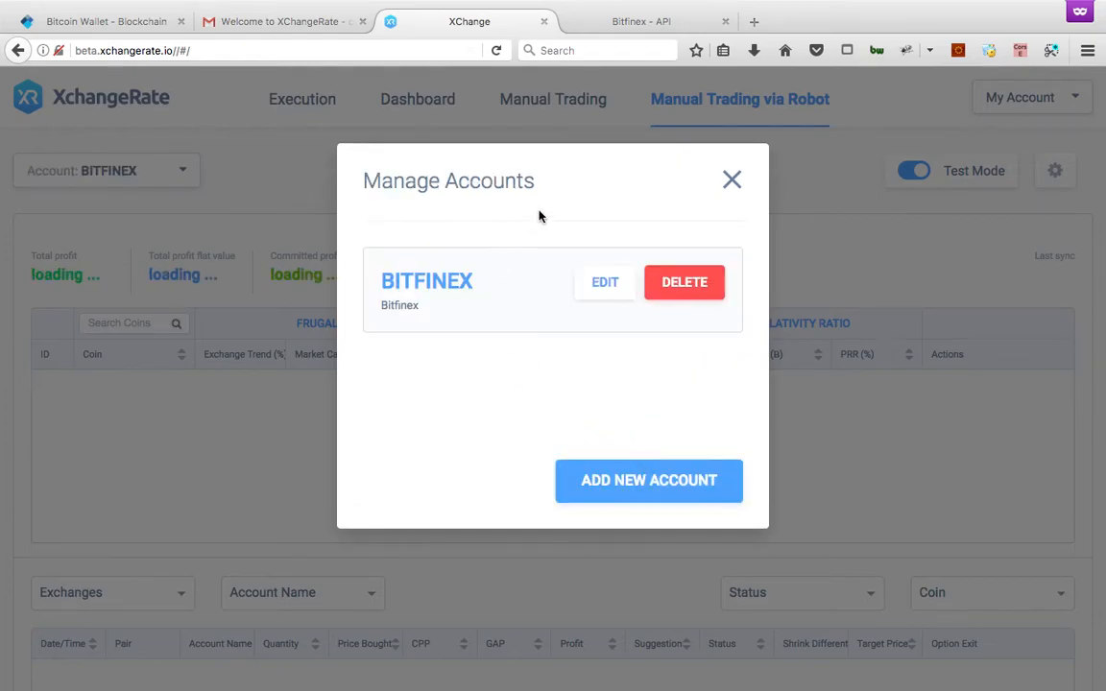
pyautogui.doubleClick(421, 280)
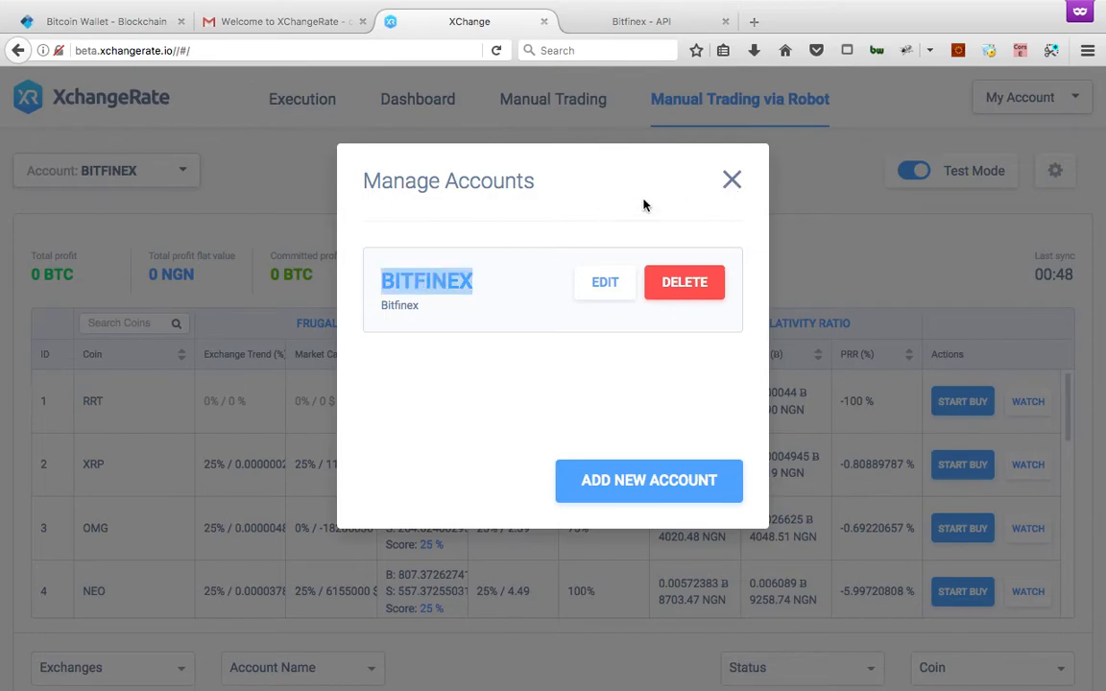
pyautogui.click(731, 182)
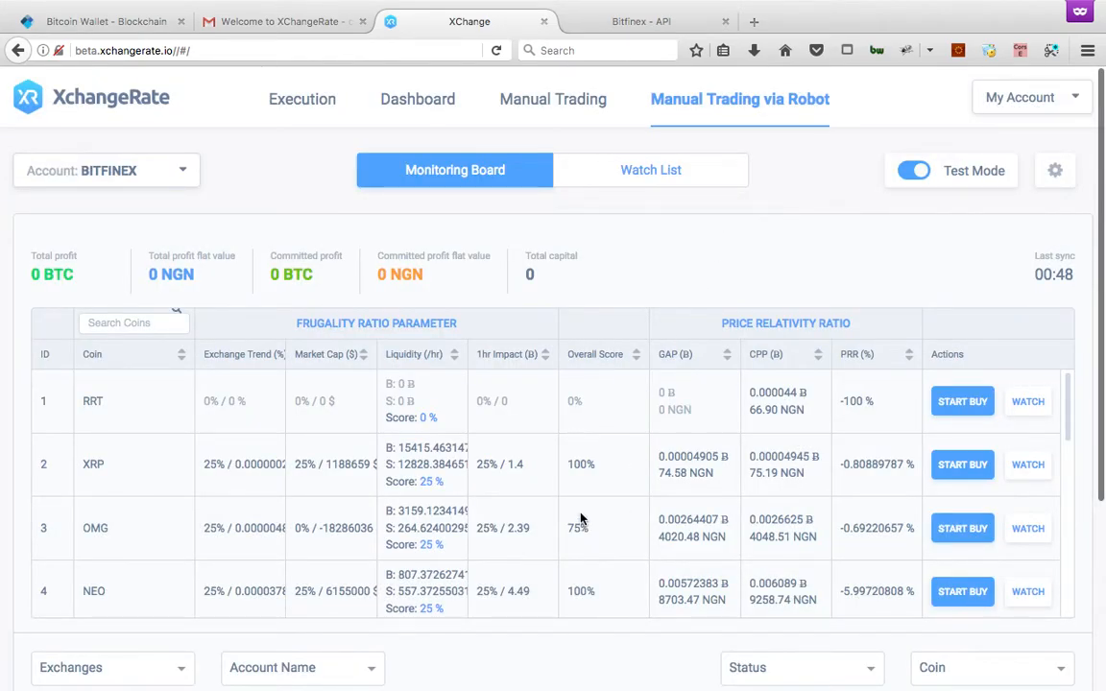
# - Examine the coins on the Monitoring Board with their frugality and price relativity ratios for the Bitfinex account
pyautogui.scroll(-2, 587, 524)
pyautogui.scroll(2, 413, 483)
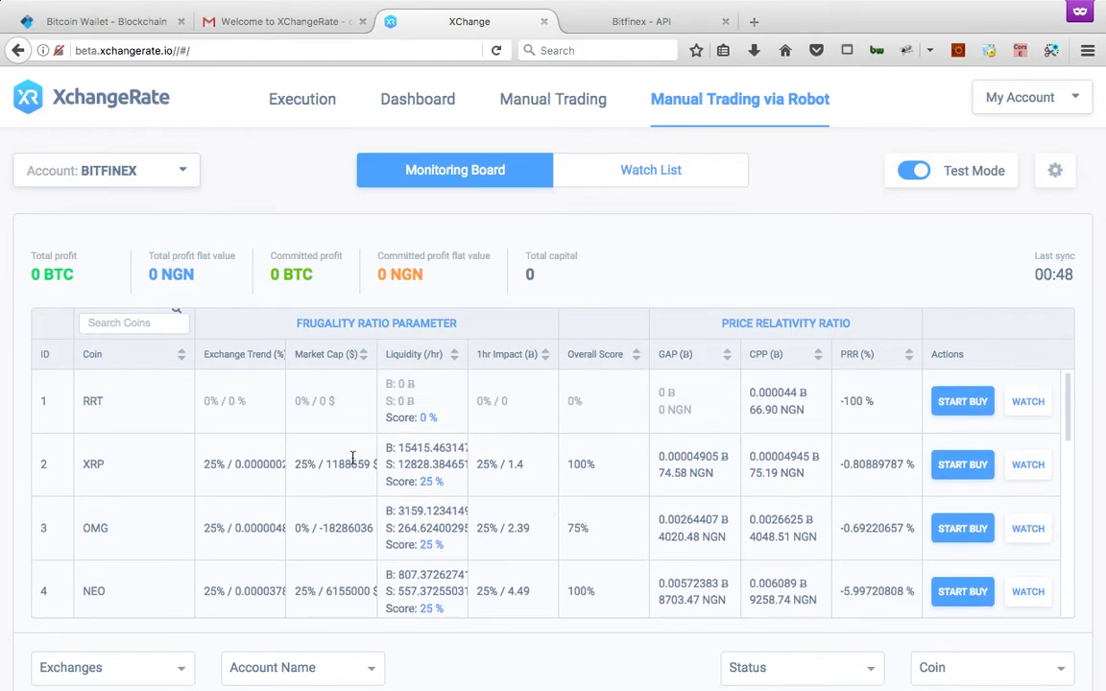
pyautogui.scroll(-3, 149, 514)
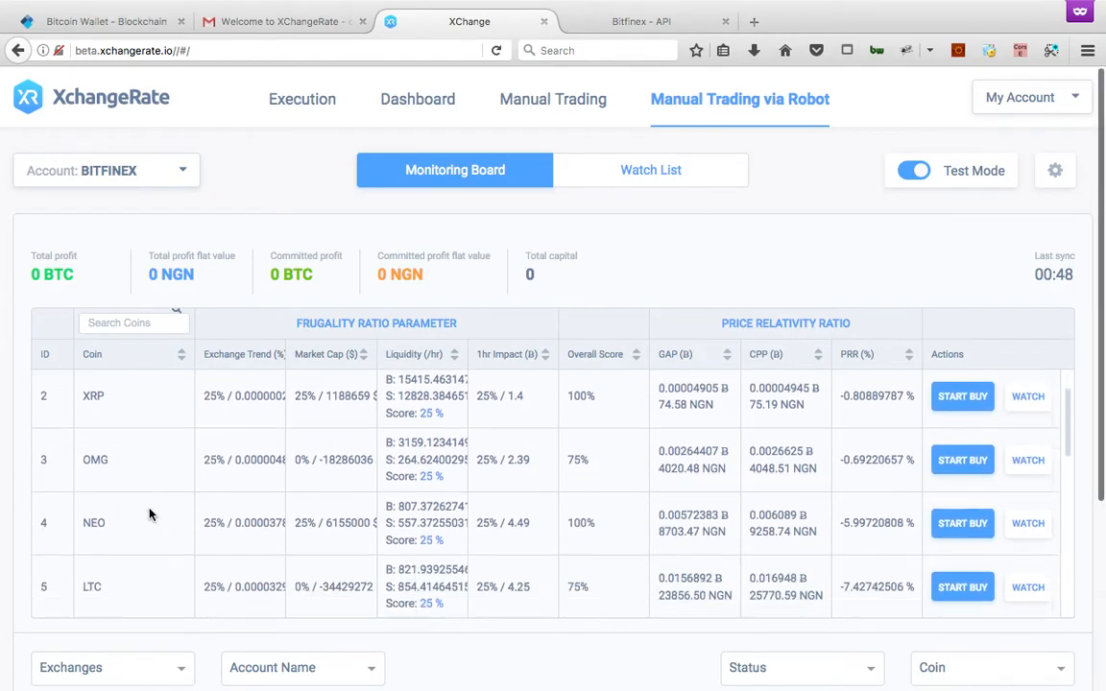
pyautogui.scroll(-9, 149, 515)
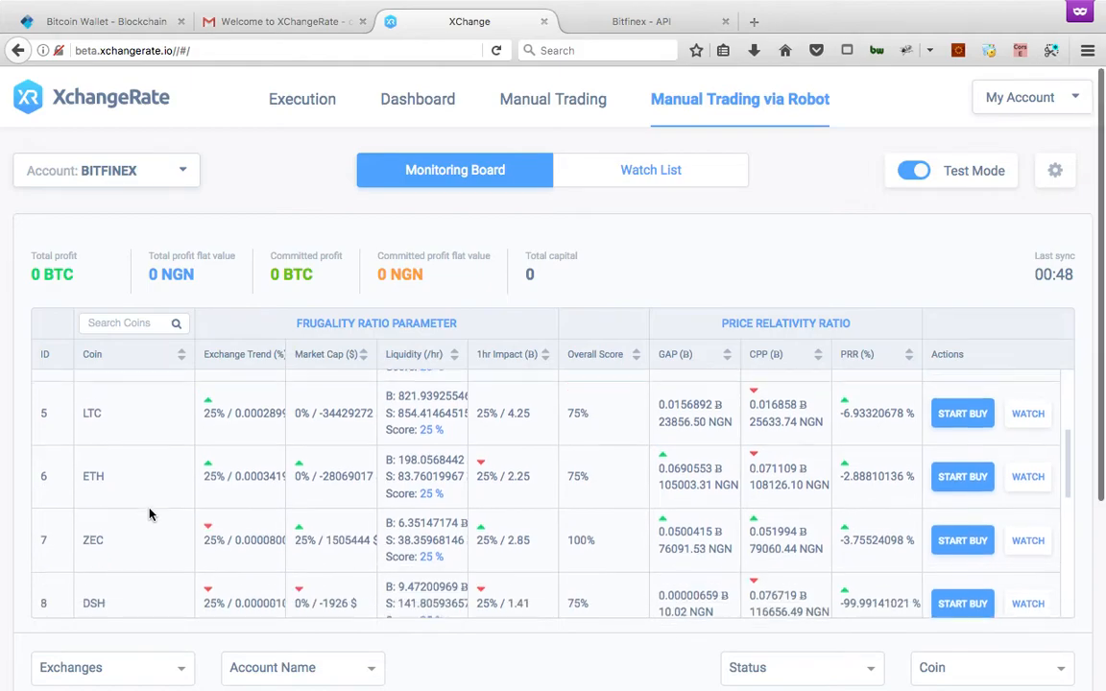
pyautogui.scroll(12, 149, 515)
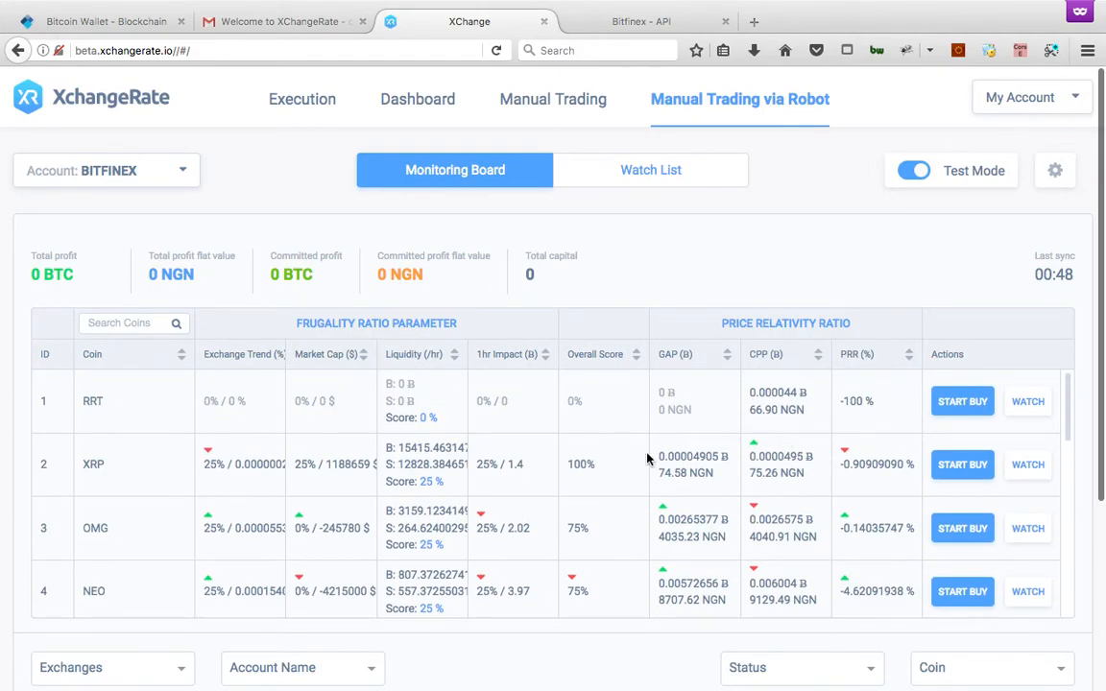
pyautogui.scroll(-3, 841, 511)
pyautogui.scroll(-9, 841, 512)
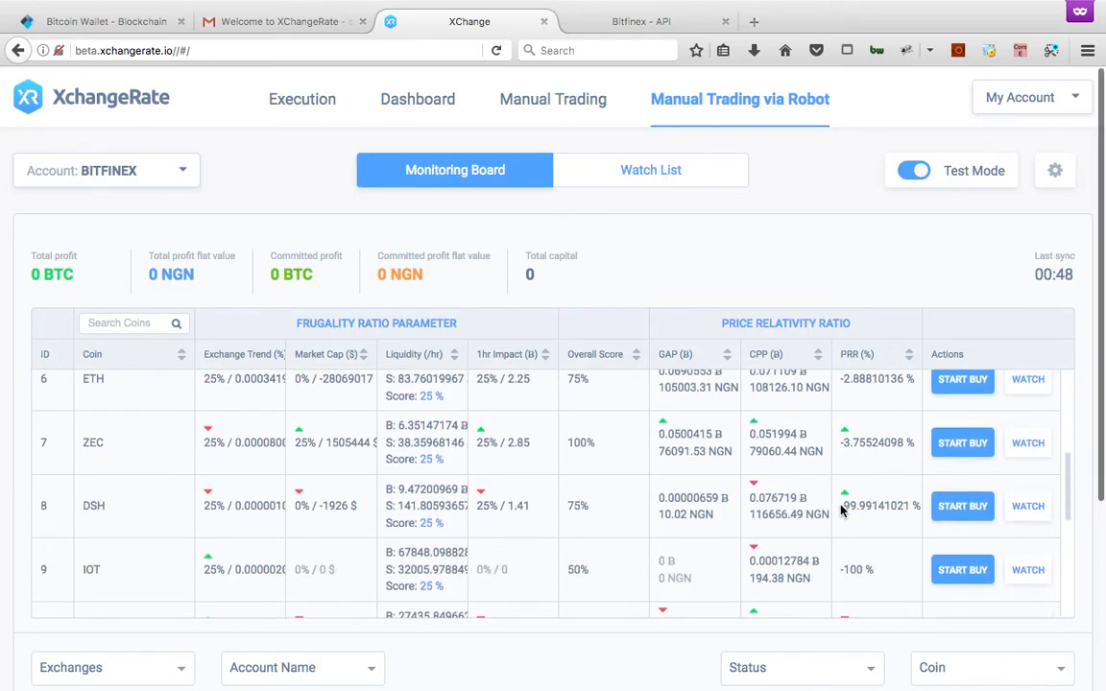
pyautogui.scroll(11, 841, 512)
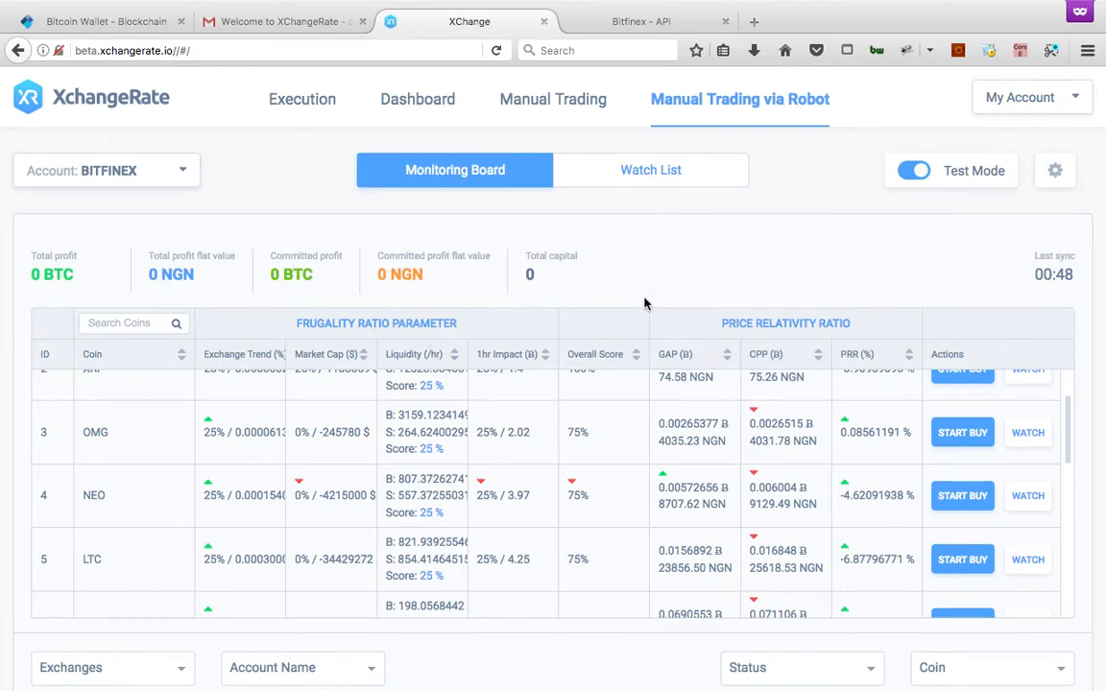
# - Start adding another exchange account and choose Bittrex as its exchange
pyautogui.click(176, 170)
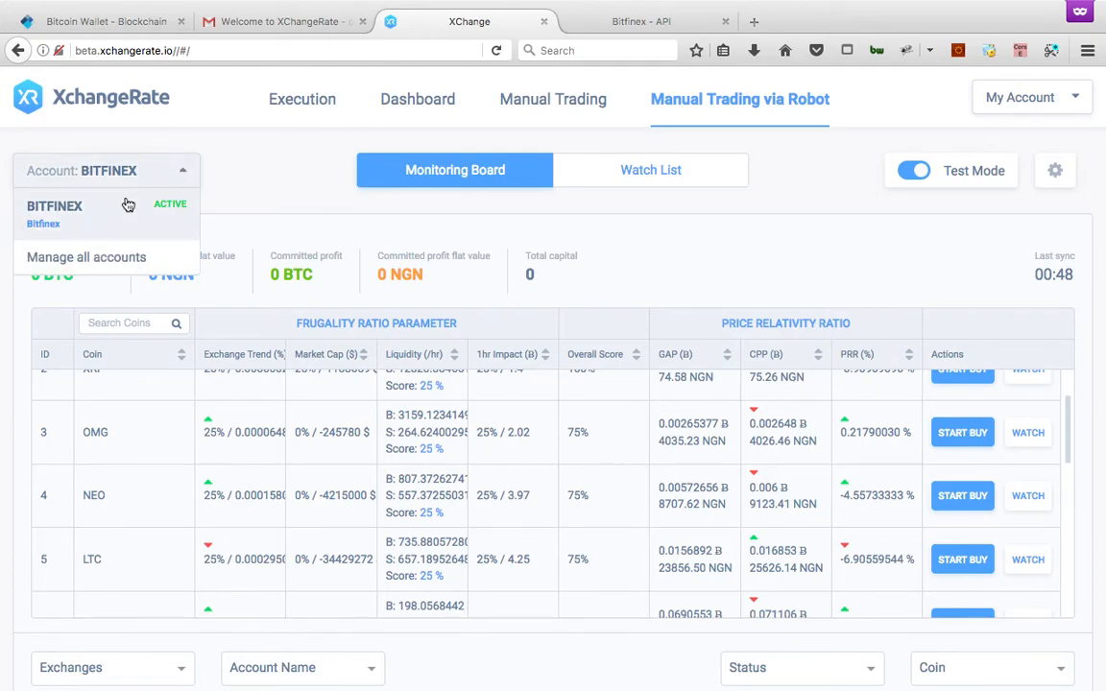
pyautogui.click(92, 258)
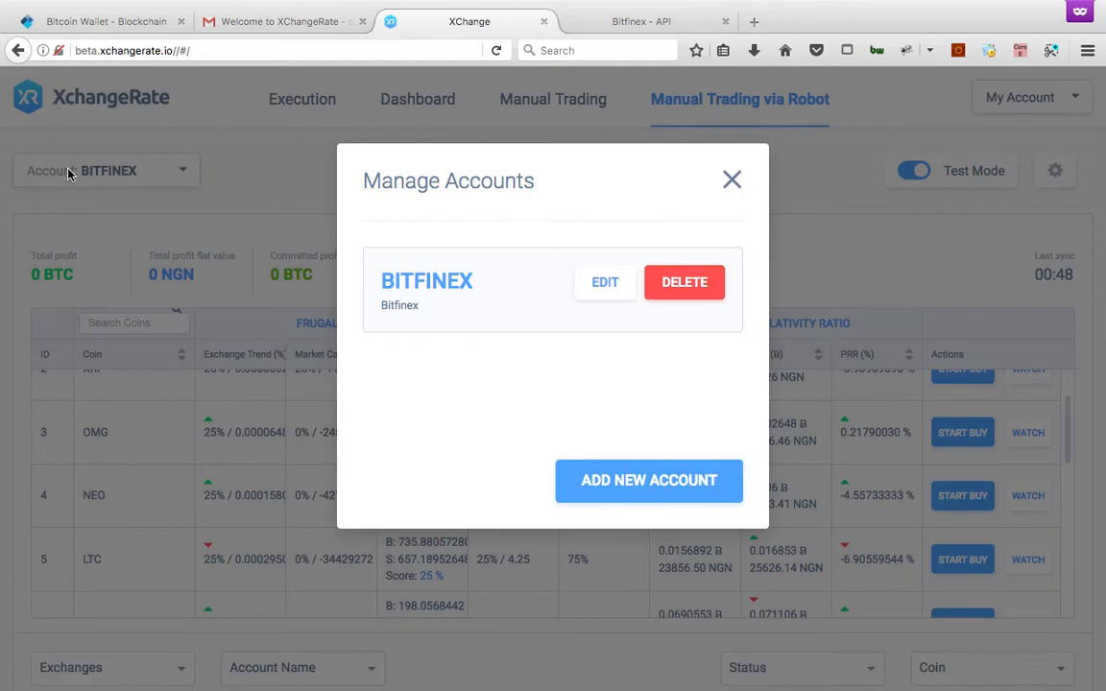
pyautogui.click(619, 477)
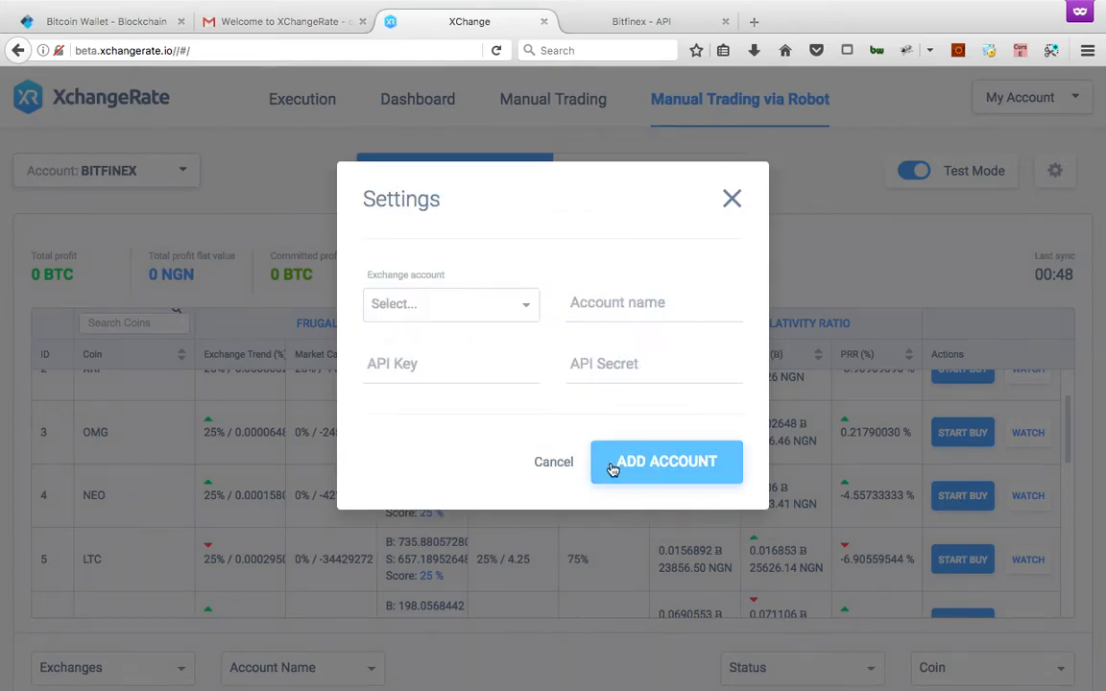
pyautogui.click(496, 318)
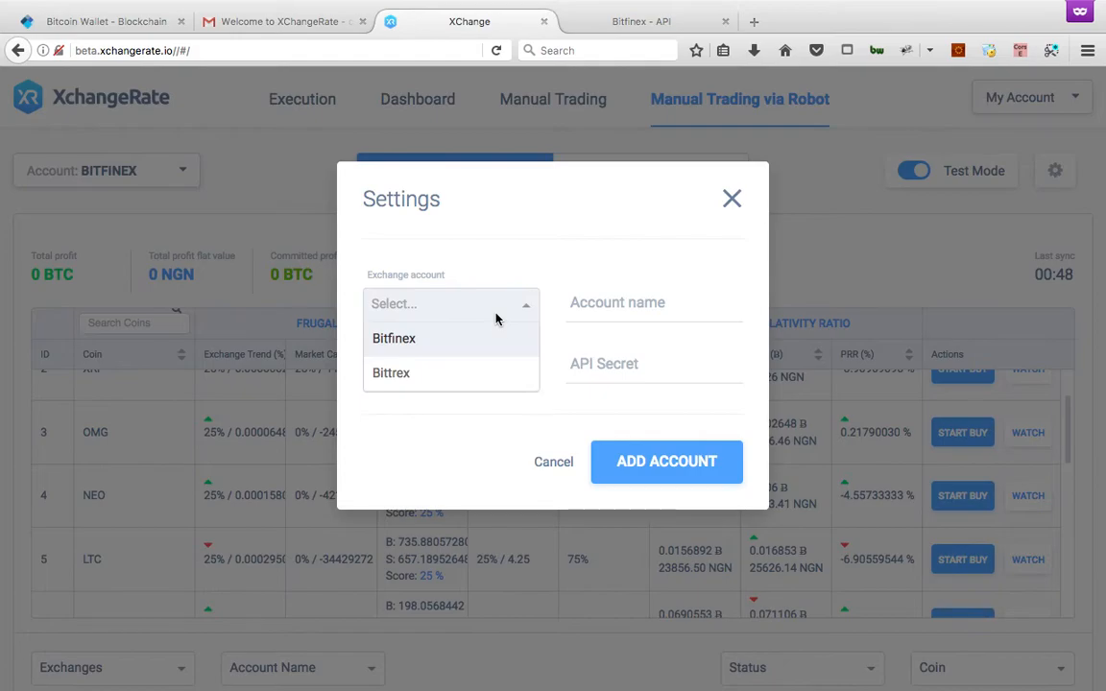
pyautogui.click(491, 371)
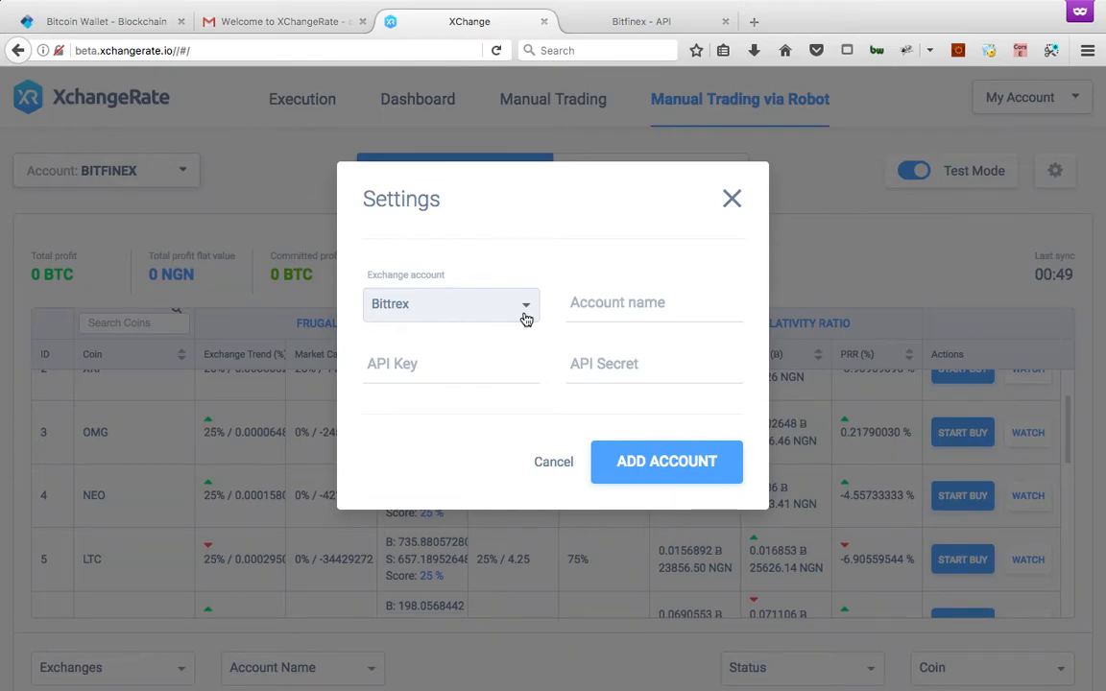
# - Name the new Bittrex account BITREX and move on to the API key field
pyautogui.click(628, 314)
pyautogui.write('Bl')
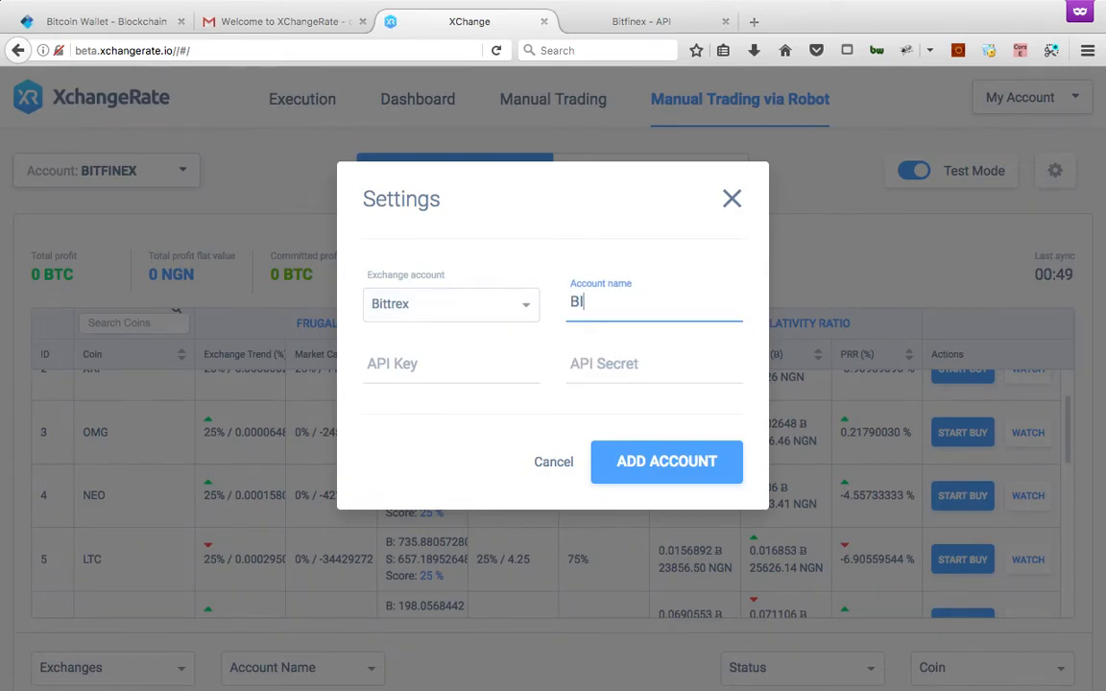
pyautogui.write('TREX')
pyautogui.click(518, 360)
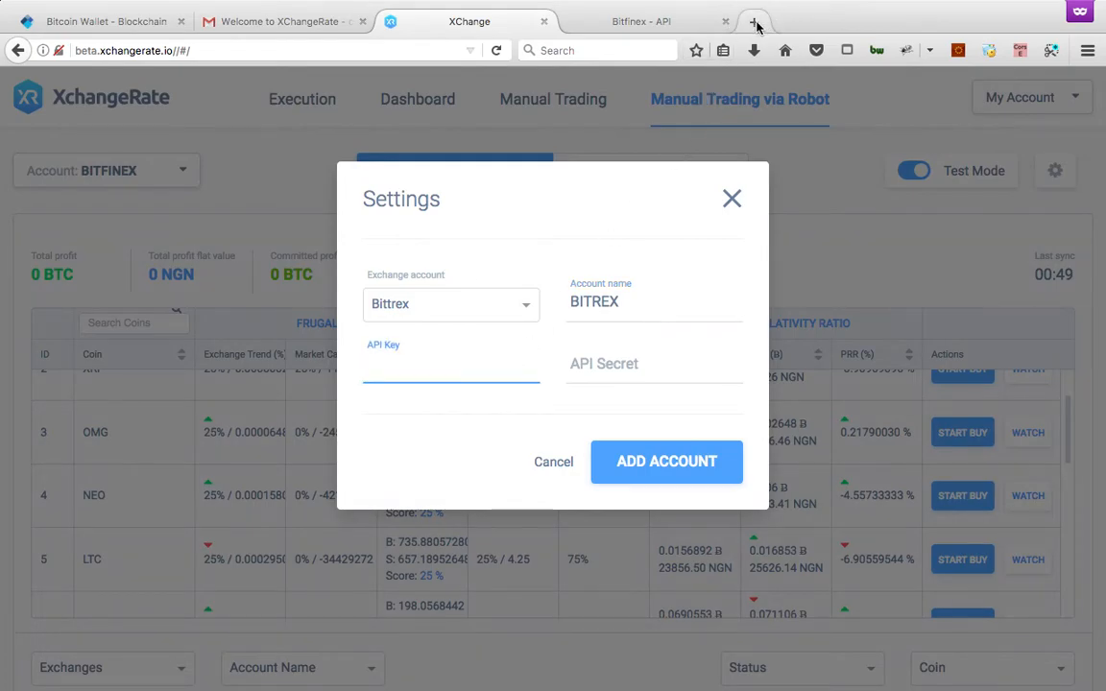
# - Open bittrex.com in a new browser tab and go to its login page
pyautogui.click(757, 21)
pyautogui.write('bi')
pyautogui.press('Return')
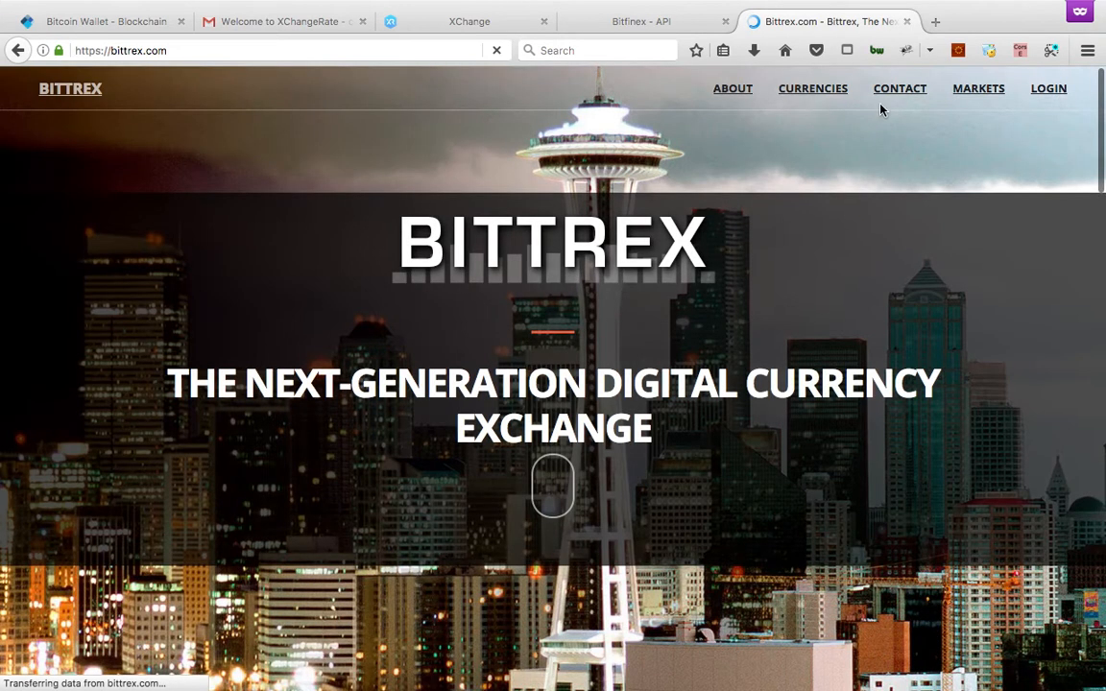
pyautogui.click(1036, 94)
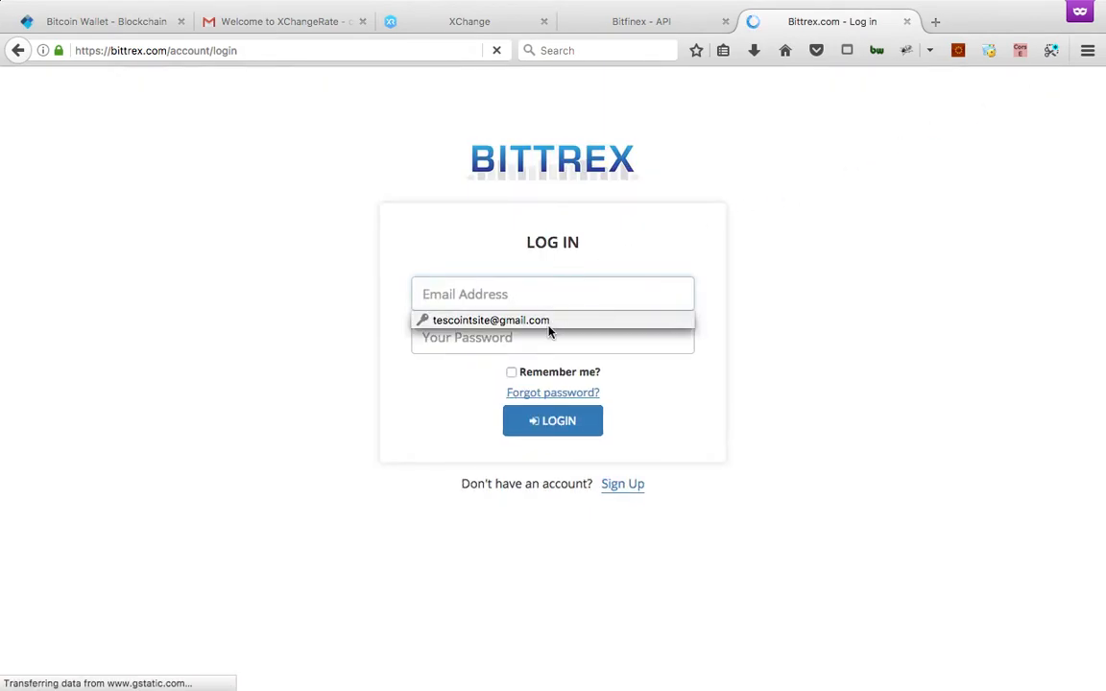
# - Submit the Bittrex login with the account's e-mail and password, with Remember me enabled
pyautogui.click(549, 327)
pyautogui.click(511, 372)
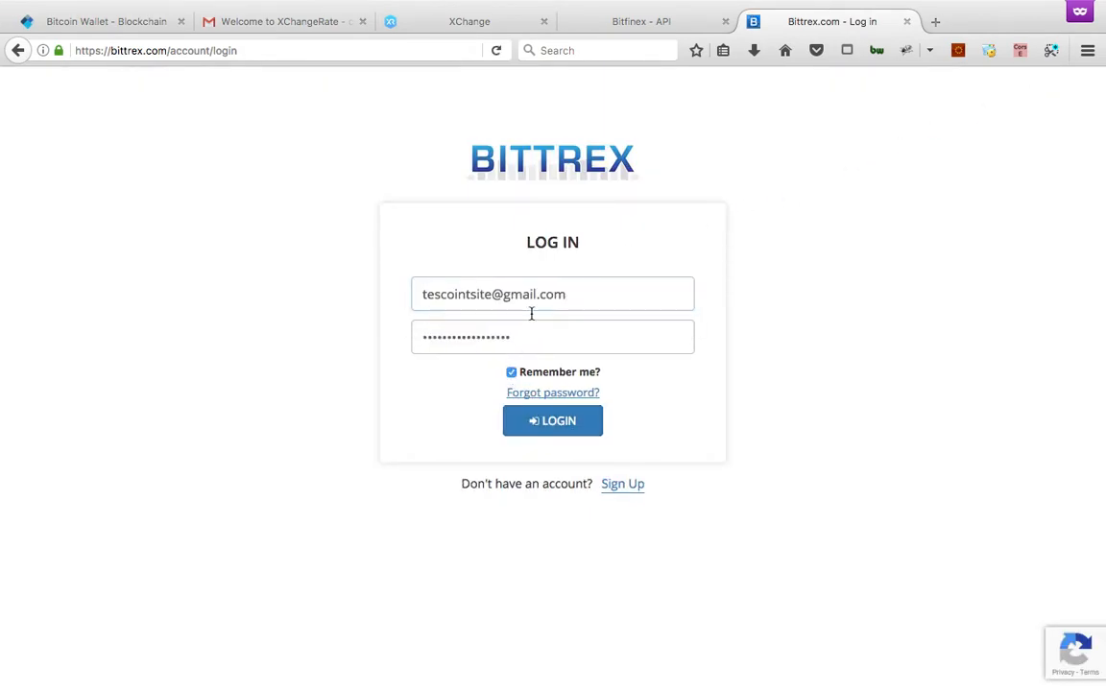
pyautogui.tripleClick(537, 295)
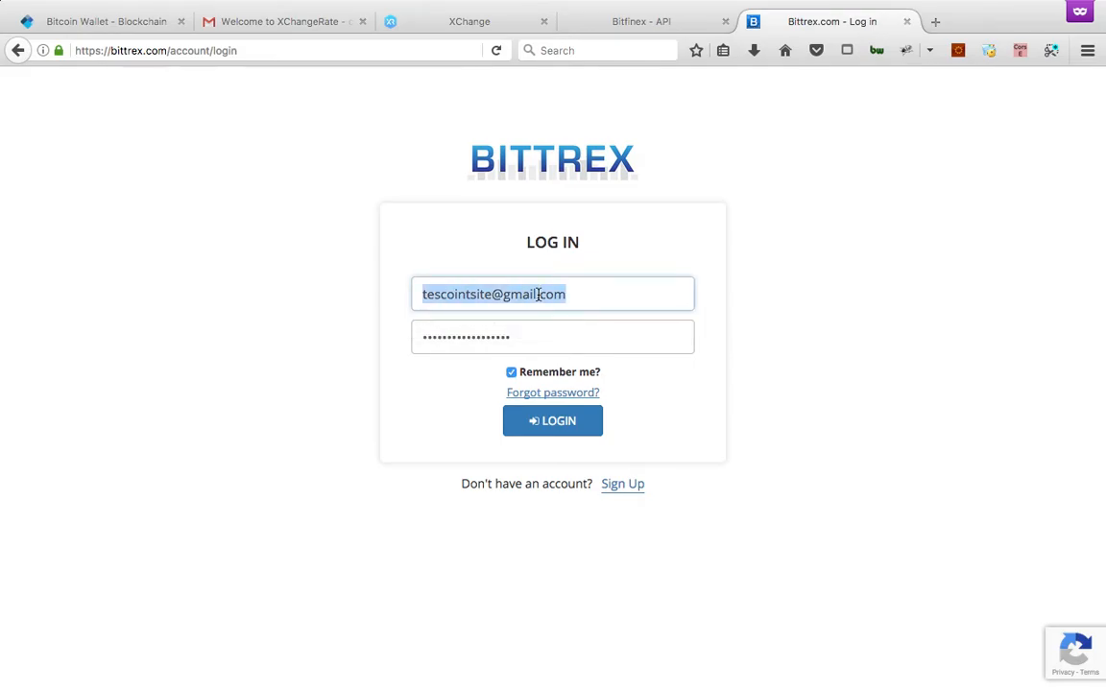
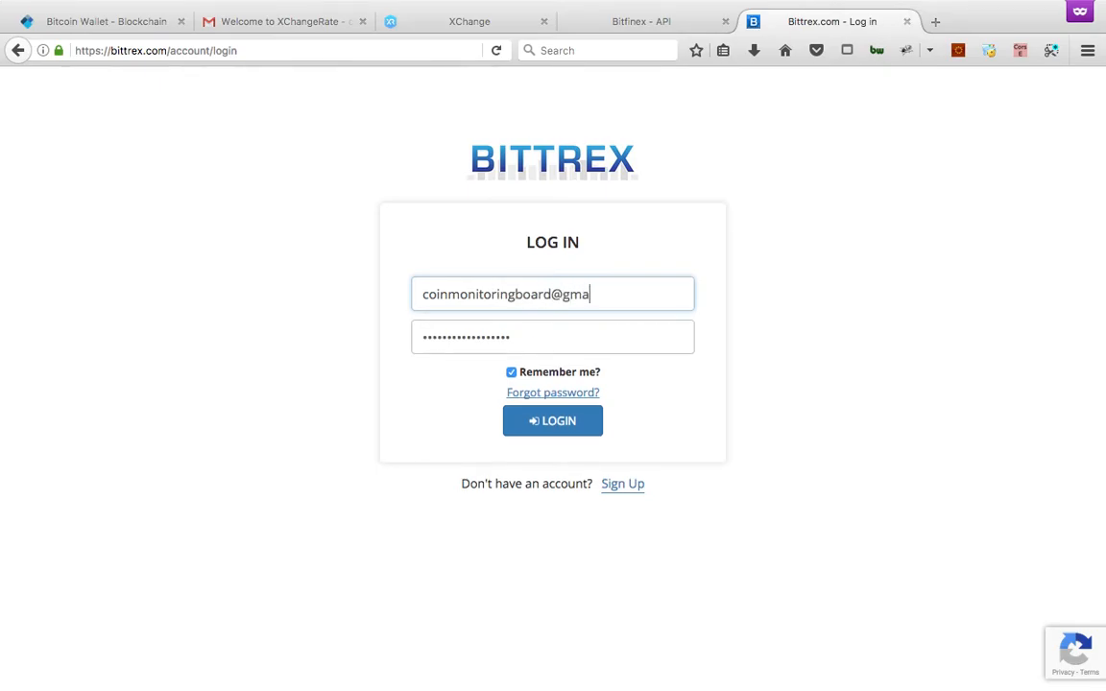
pyautogui.hotkey('ctrl', 'a')
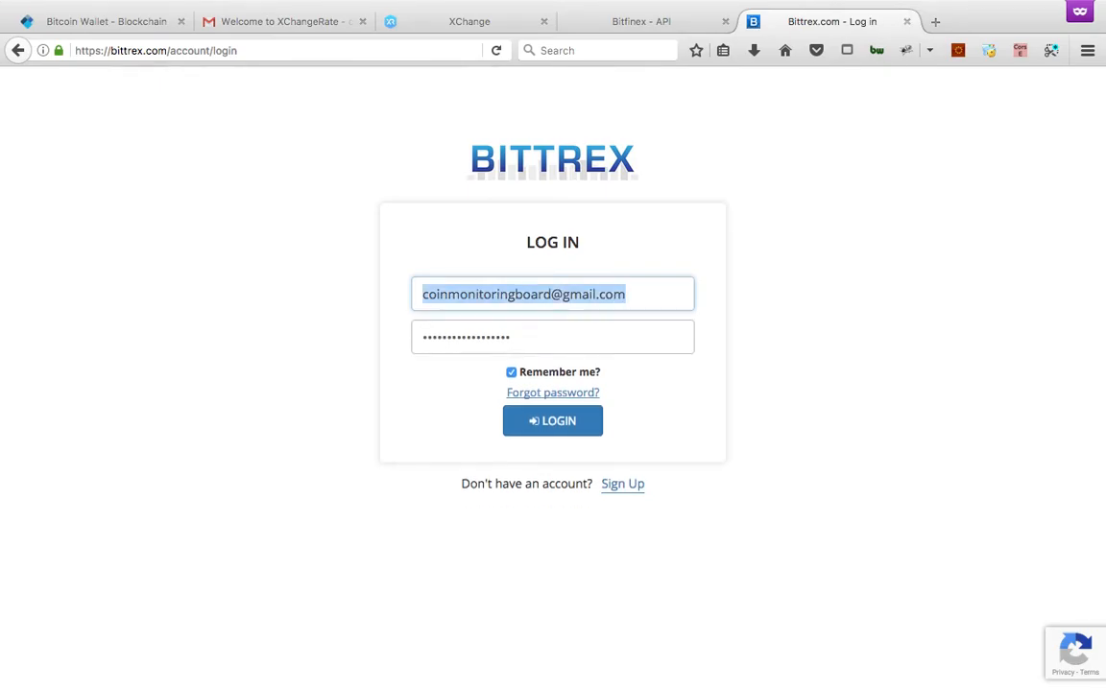
pyautogui.press('Tab')
pyautogui.write('••••••••••••••')
pyautogui.press('Return')
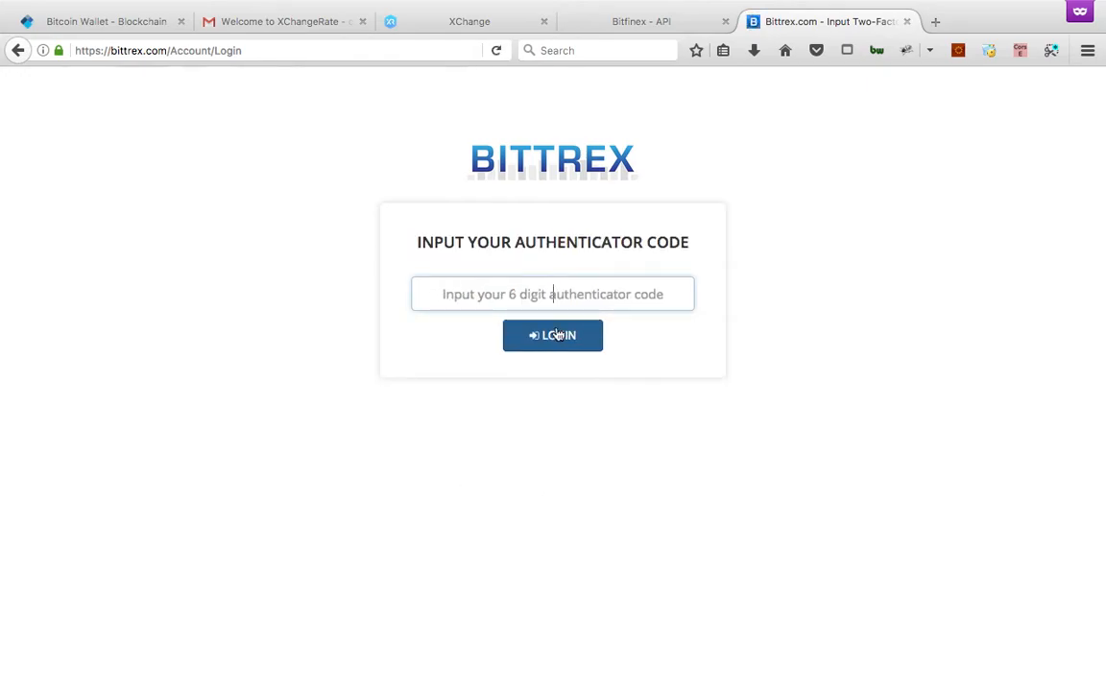
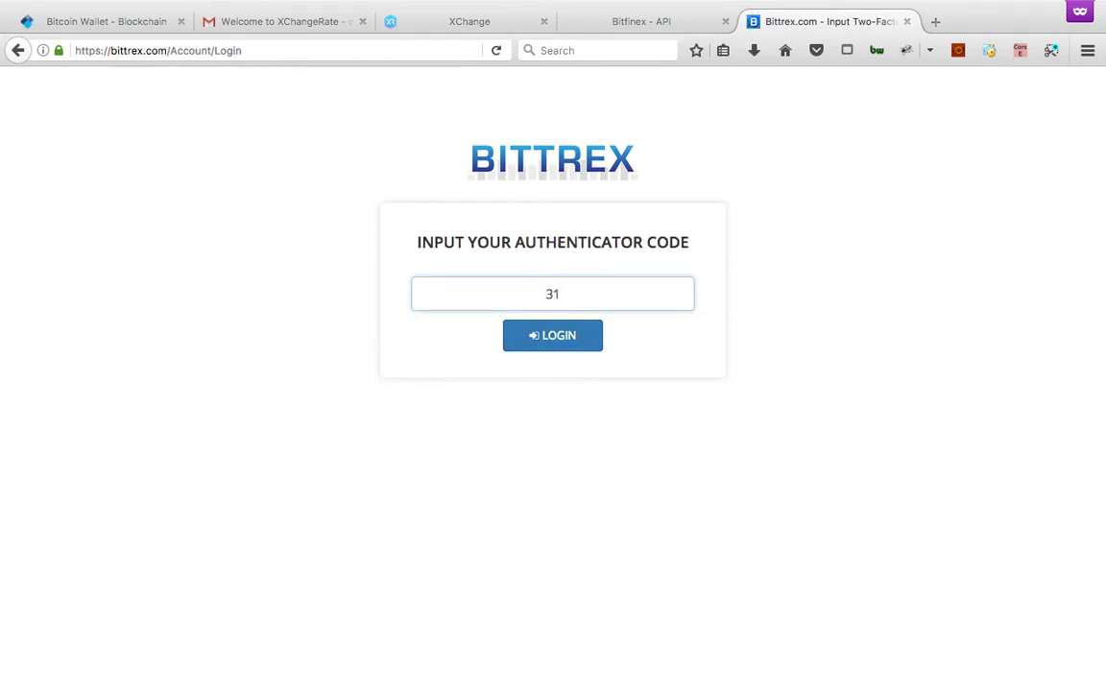
# - Enter the 6-digit authenticator code and complete the Bittrex login
pyautogui.click(570, 334)
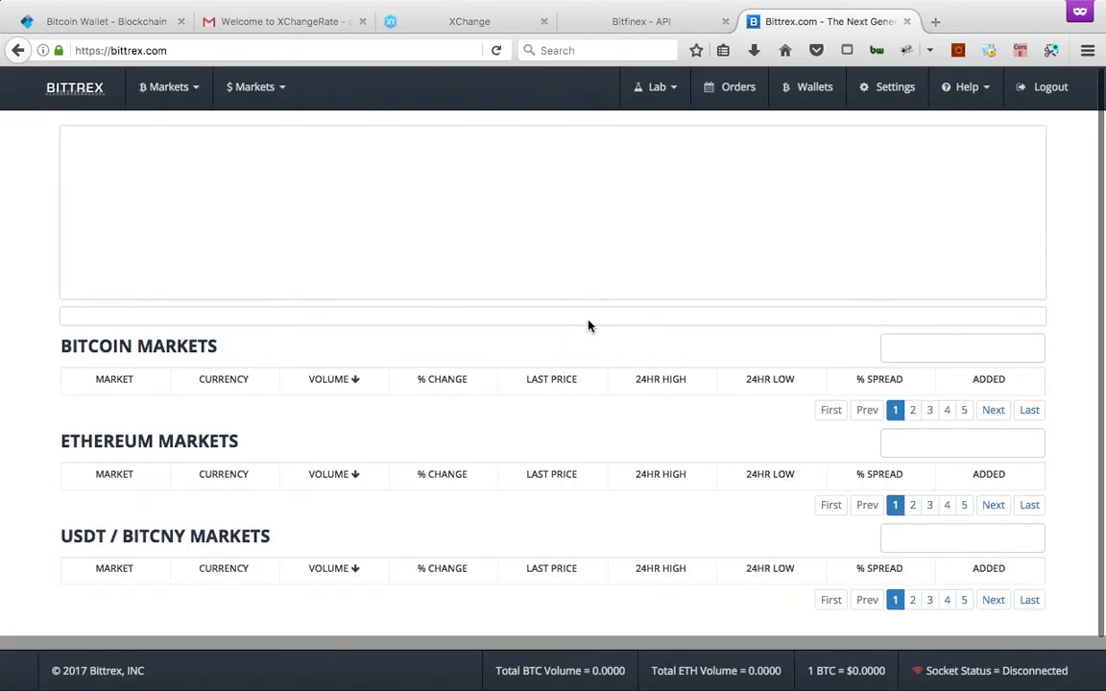
# - Open the API Keys section of the Bittrex account settings and select the existing key's text
pyautogui.click(896, 87)
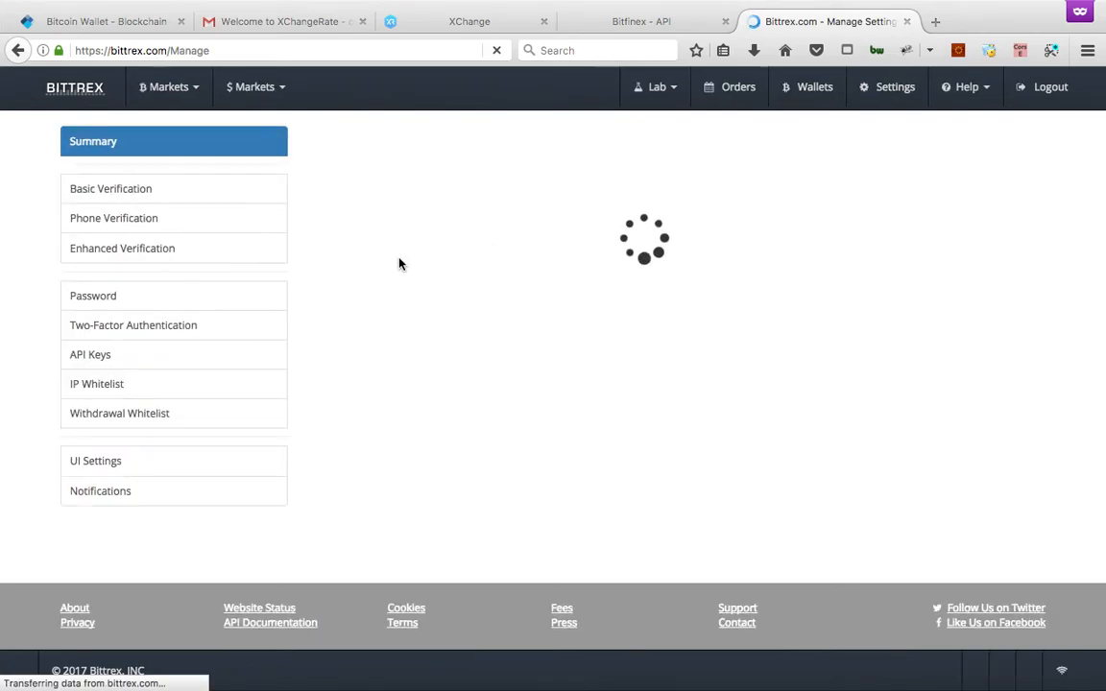
pyautogui.click(166, 362)
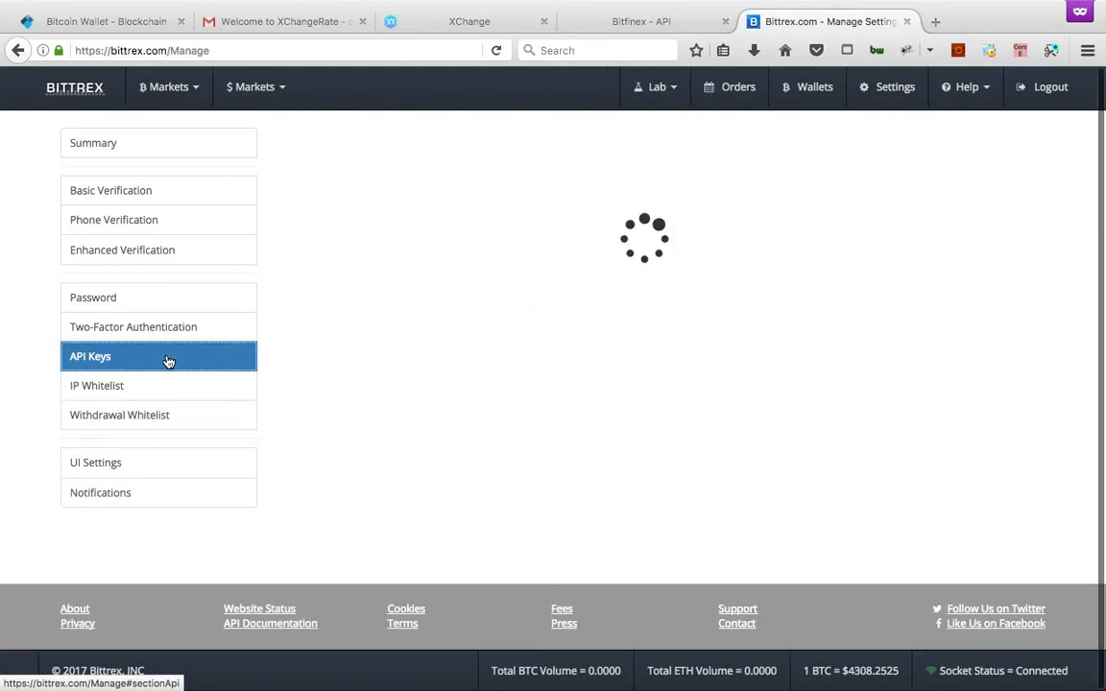
pyautogui.tripleClick(385, 293)
pyautogui.click(429, 274)
pyautogui.tripleClick(378, 276)
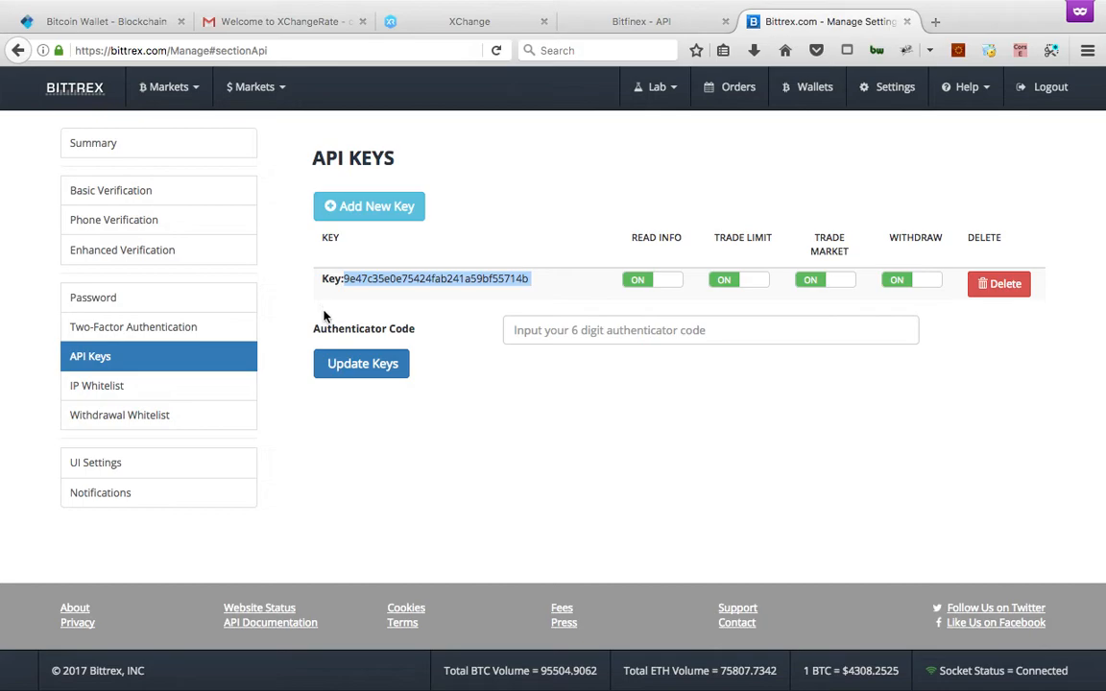
pyautogui.tripleClick(372, 281)
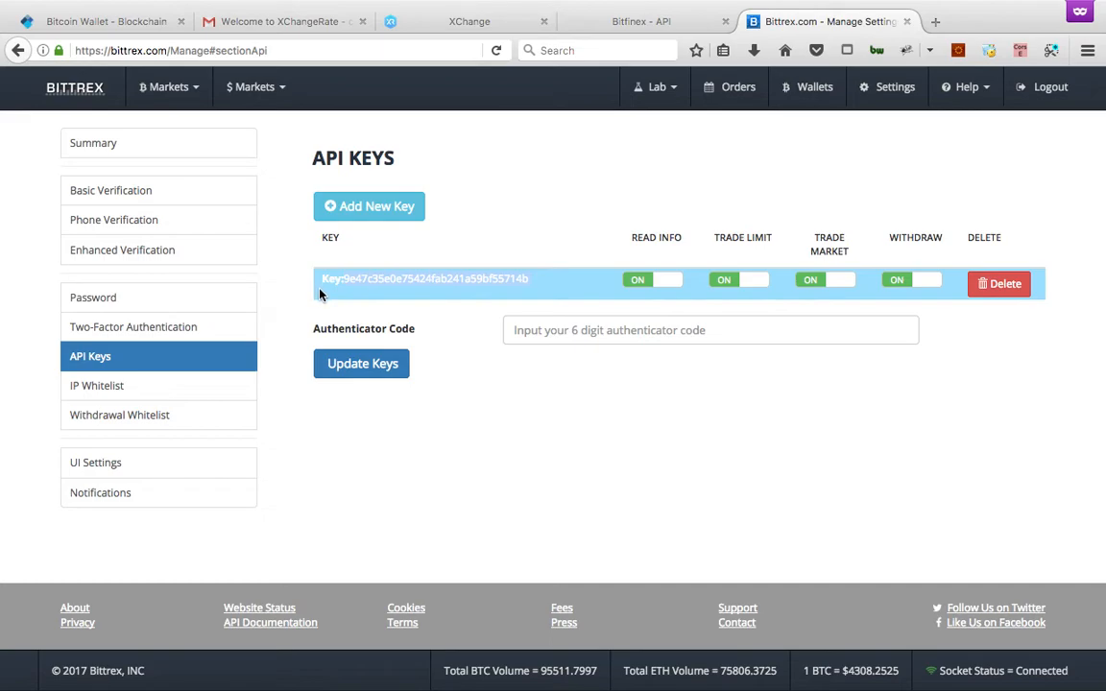
# - Add a new API key with Read Info, Trade Limit, Trade Market and Withdraw all enabled
pyautogui.click(372, 224)
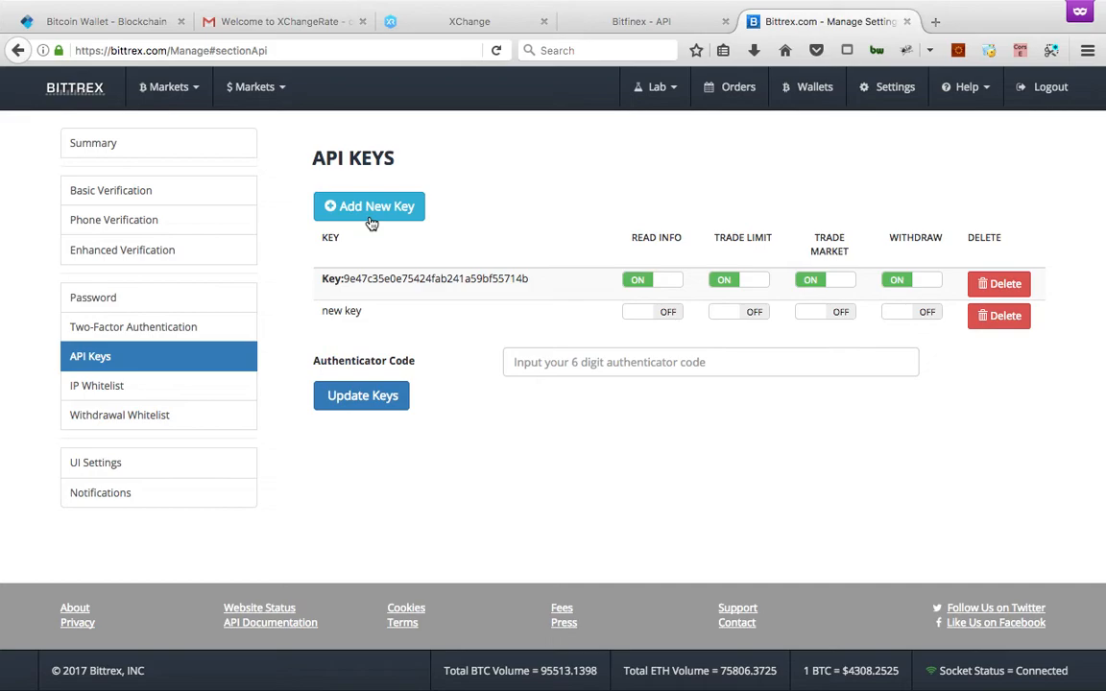
pyautogui.click(649, 323)
pyautogui.click(740, 316)
pyautogui.click(831, 316)
pyautogui.click(903, 322)
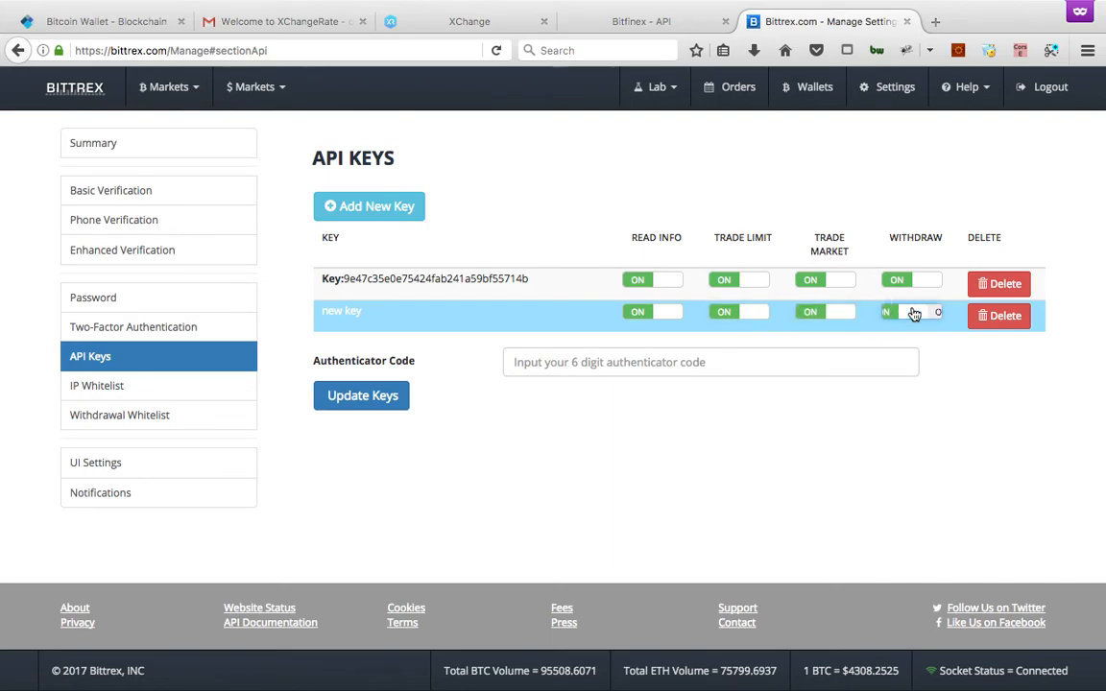
# - Delete the existing API key, submit the key update with the 6-digit authenticator code, and reload the page
pyautogui.click(979, 285)
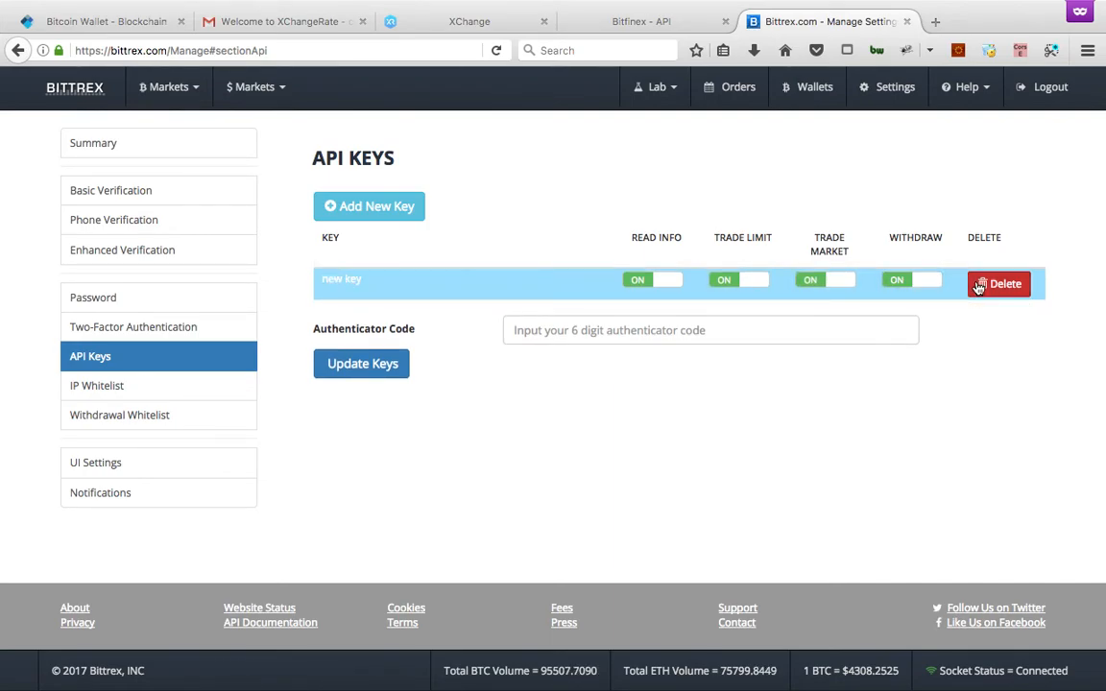
pyautogui.click(607, 331)
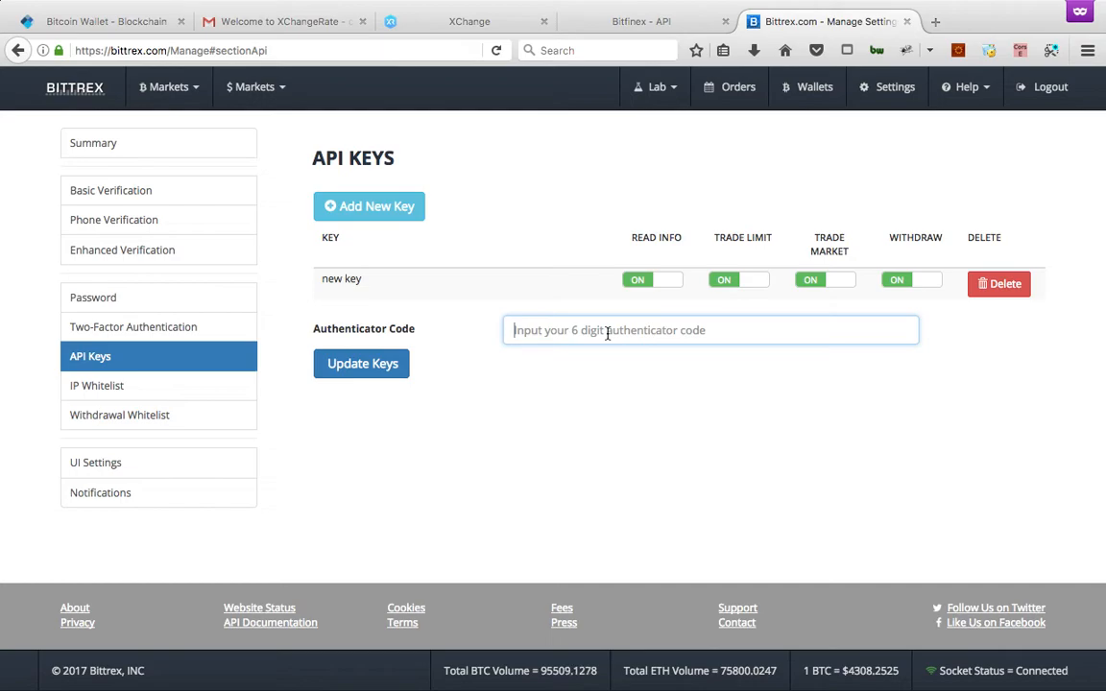
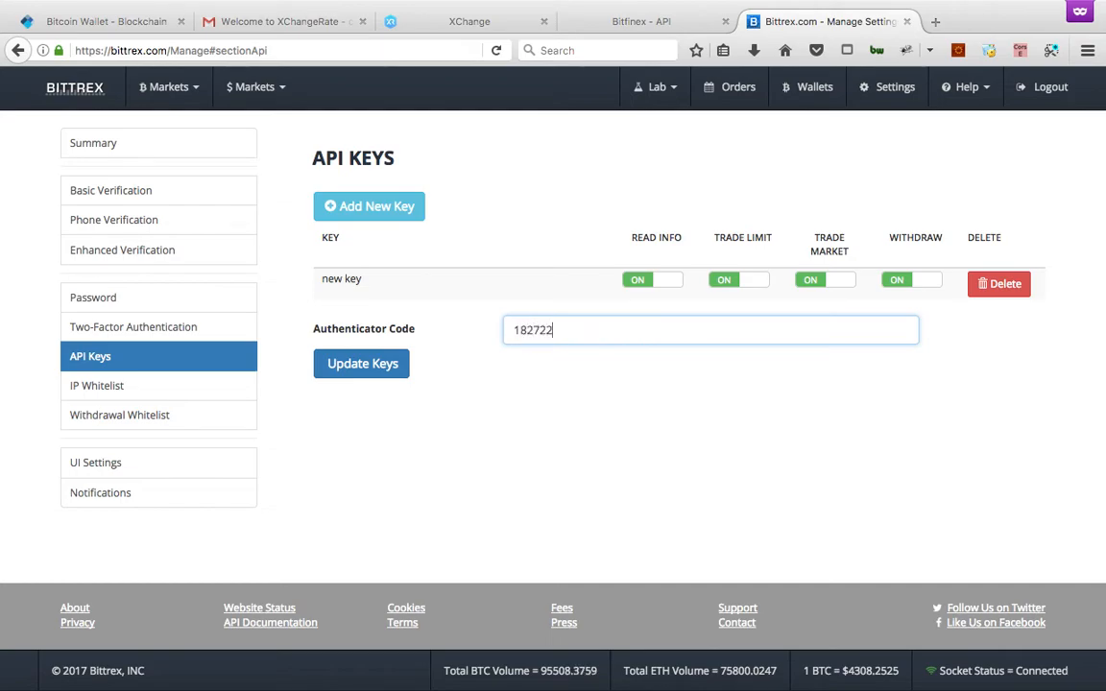
pyautogui.click(385, 365)
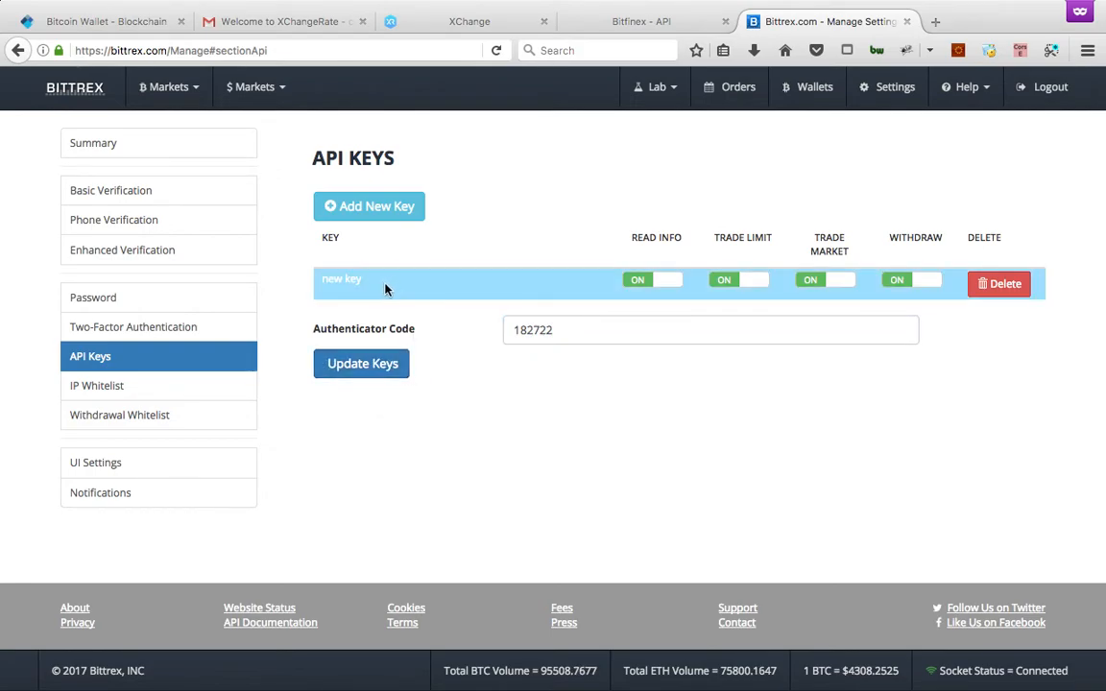
pyautogui.click(370, 373)
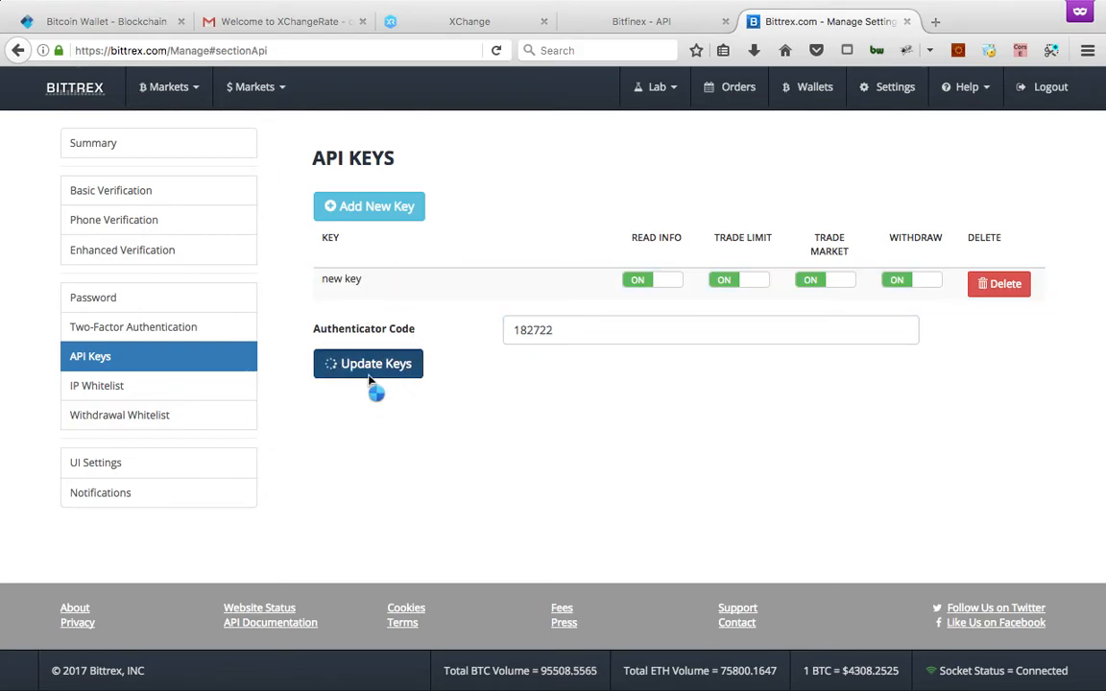
pyautogui.press('super+r')
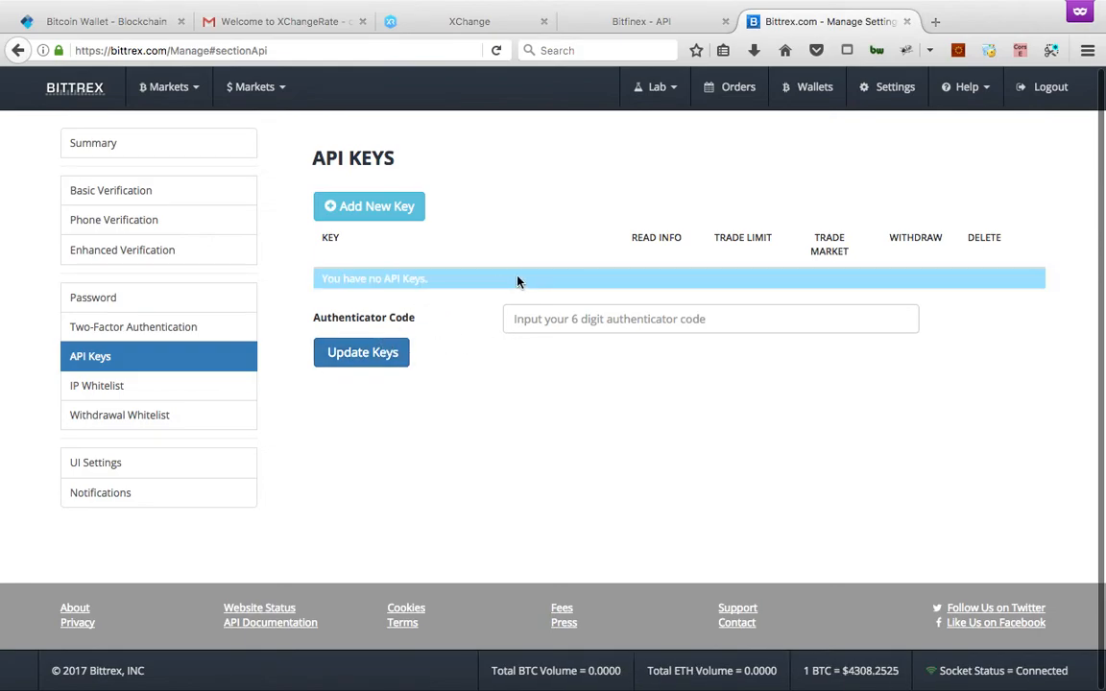
# - Add another new API key with the Read Info, Trade Limit, Trade Market and Withdraw permissions switched on
pyautogui.click(380, 218)
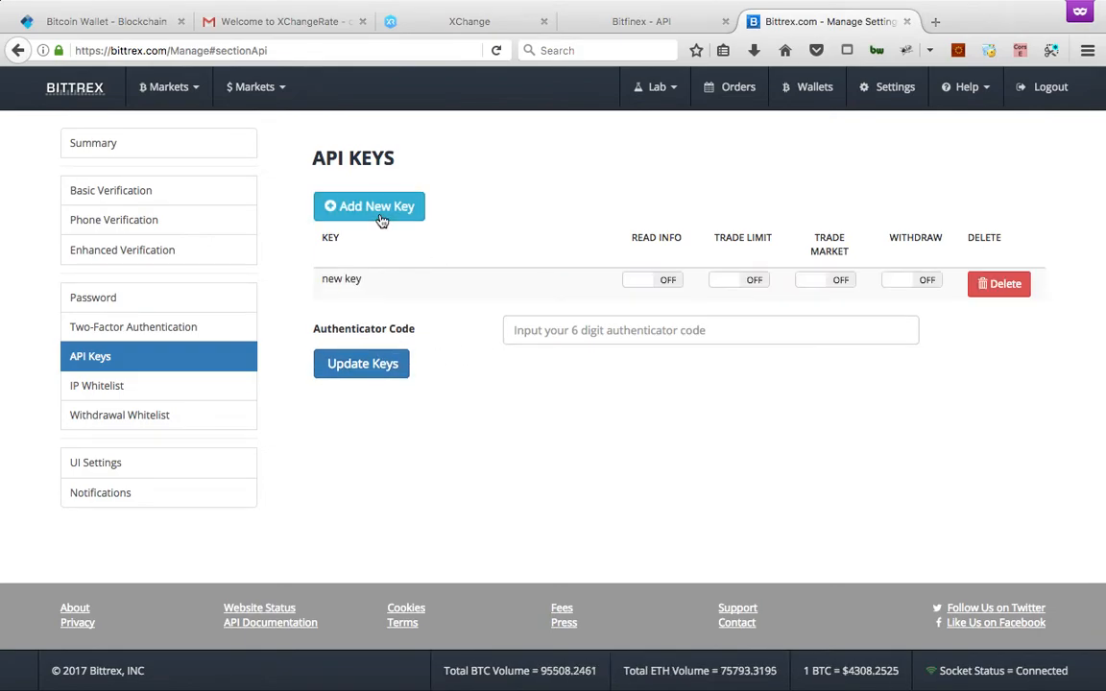
pyautogui.click(651, 285)
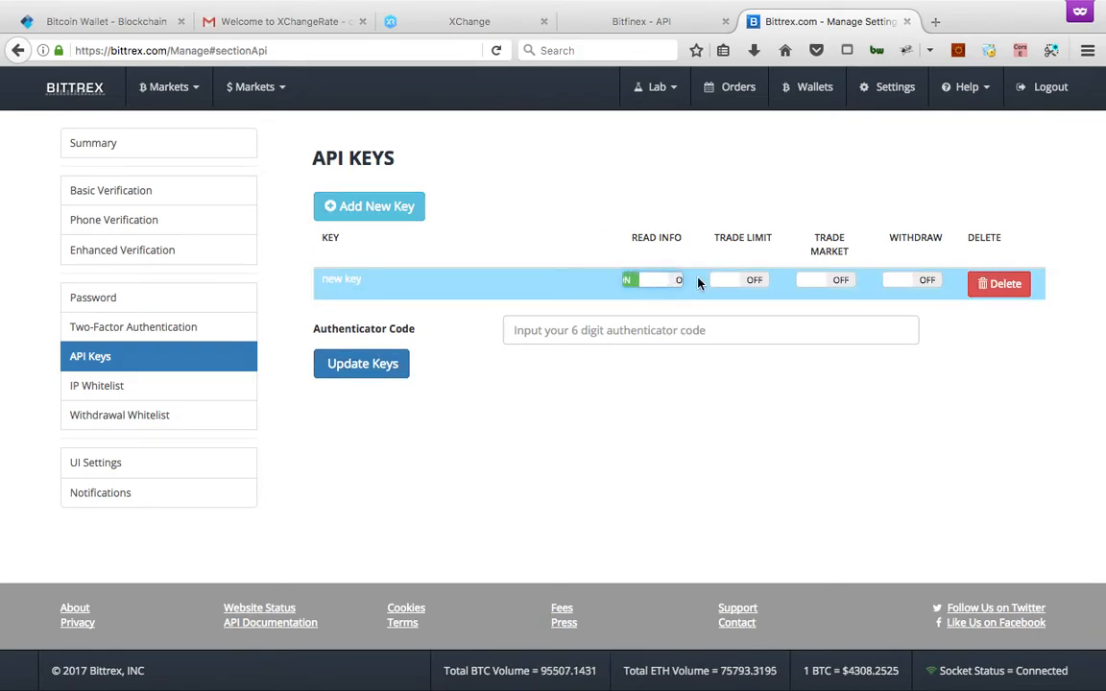
pyautogui.click(744, 285)
pyautogui.click(801, 290)
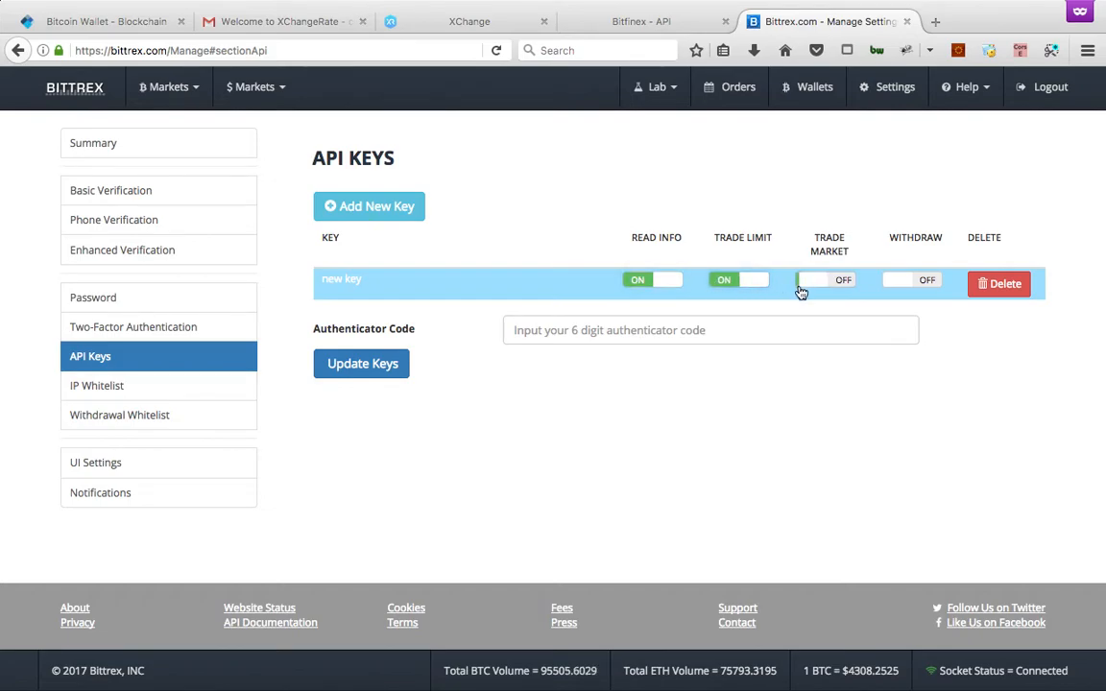
pyautogui.click(903, 280)
# - Try to save the new API key by entering a fresh authenticator code and updating the keys
pyautogui.click(721, 333)
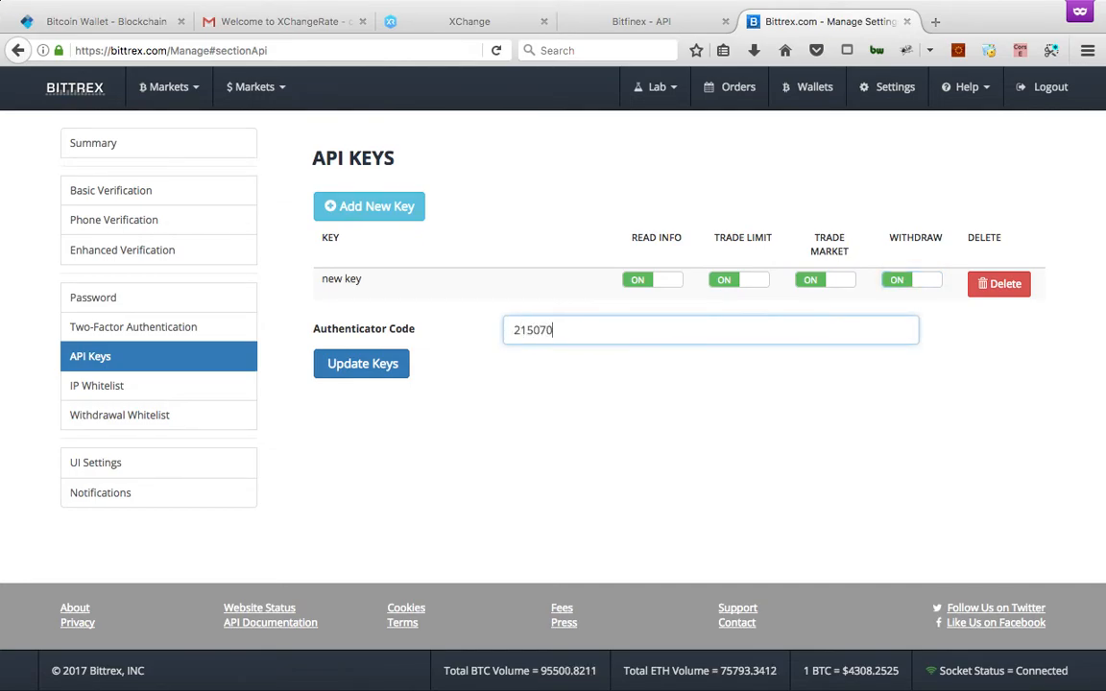
pyautogui.click(347, 374)
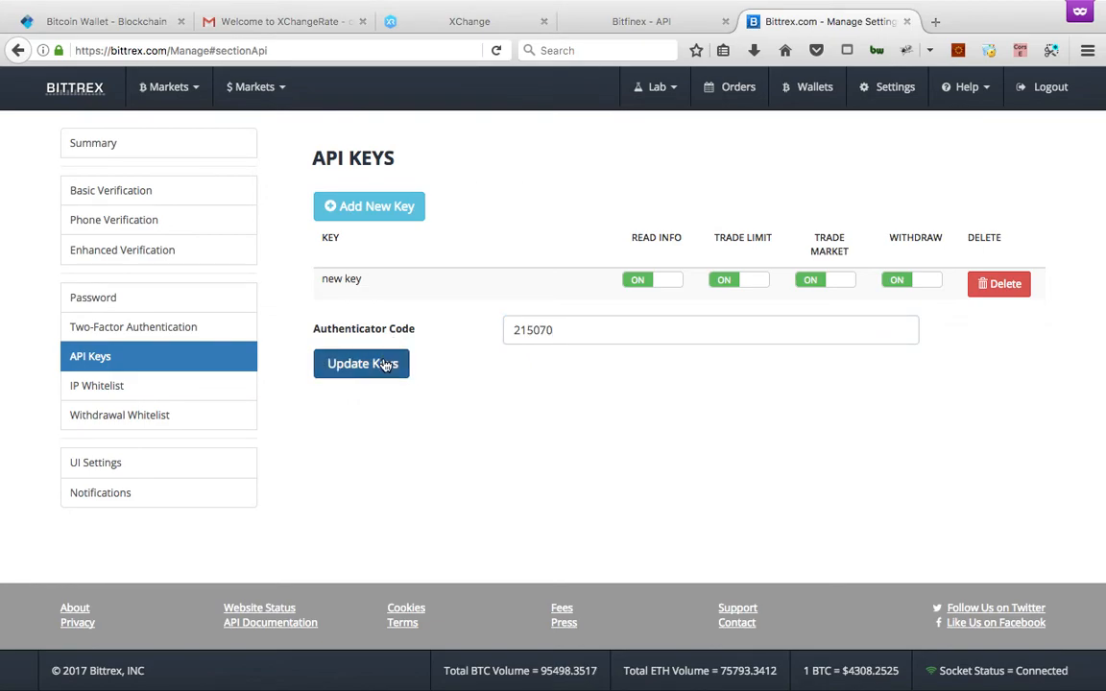
pyautogui.click(386, 364)
pyautogui.click(386, 365)
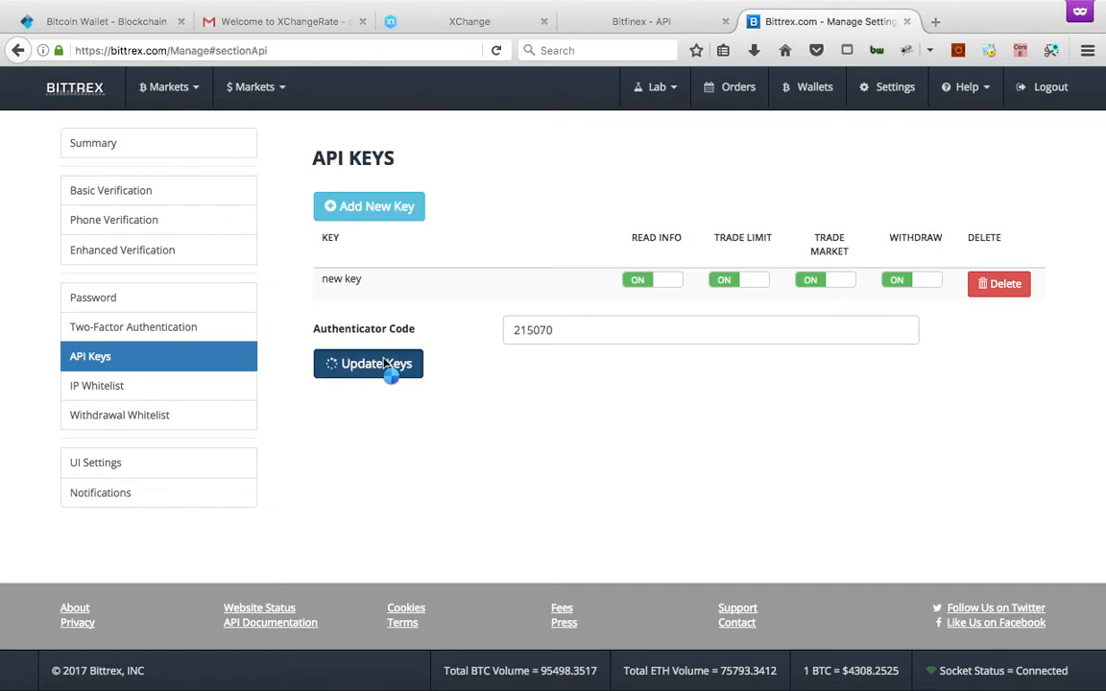
pyautogui.click(386, 365)
pyautogui.click(386, 365)
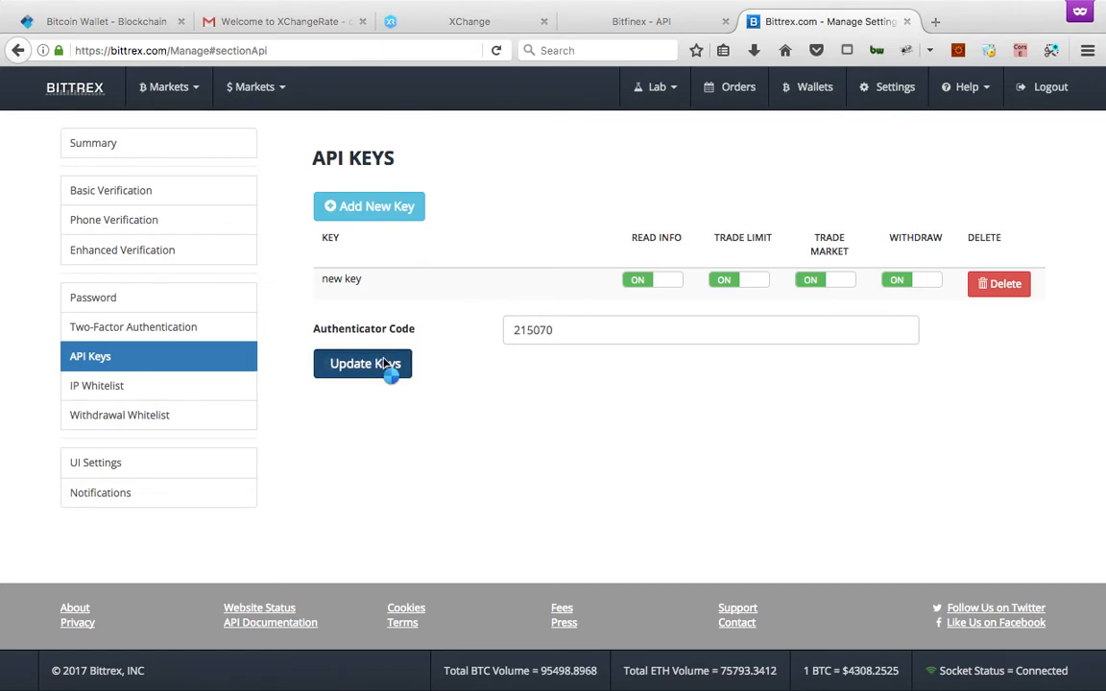
pyautogui.click(386, 365)
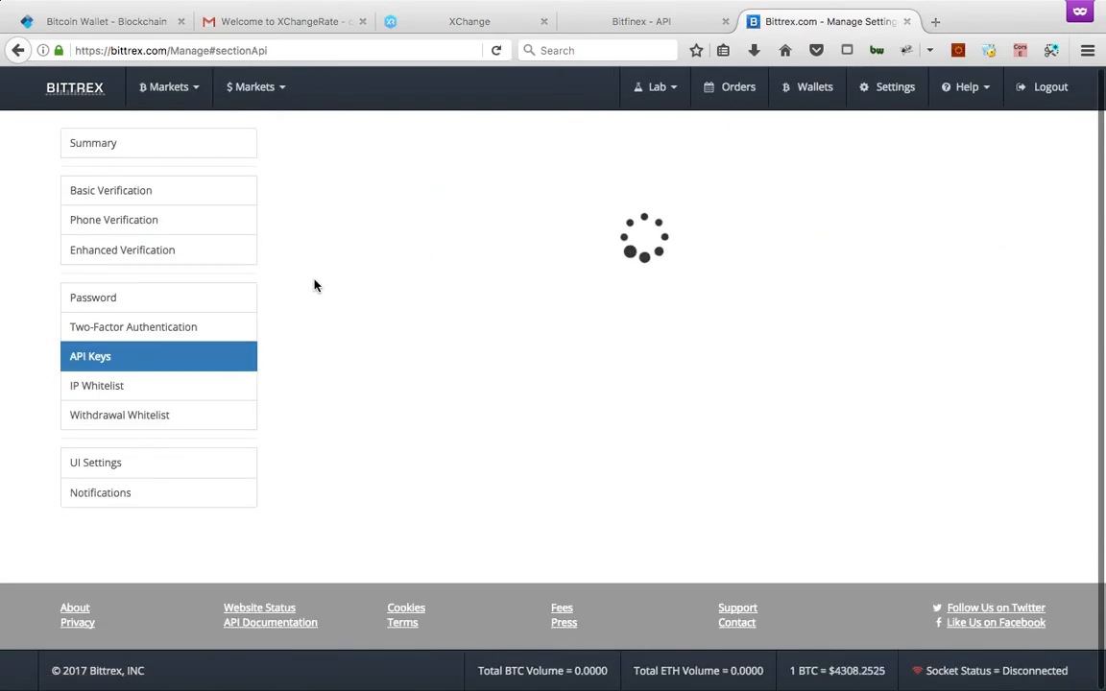
# - Add the new API key again and enable Read Info, Trade Limit, Trade Market and Withdraw for it
pyautogui.click(376, 207)
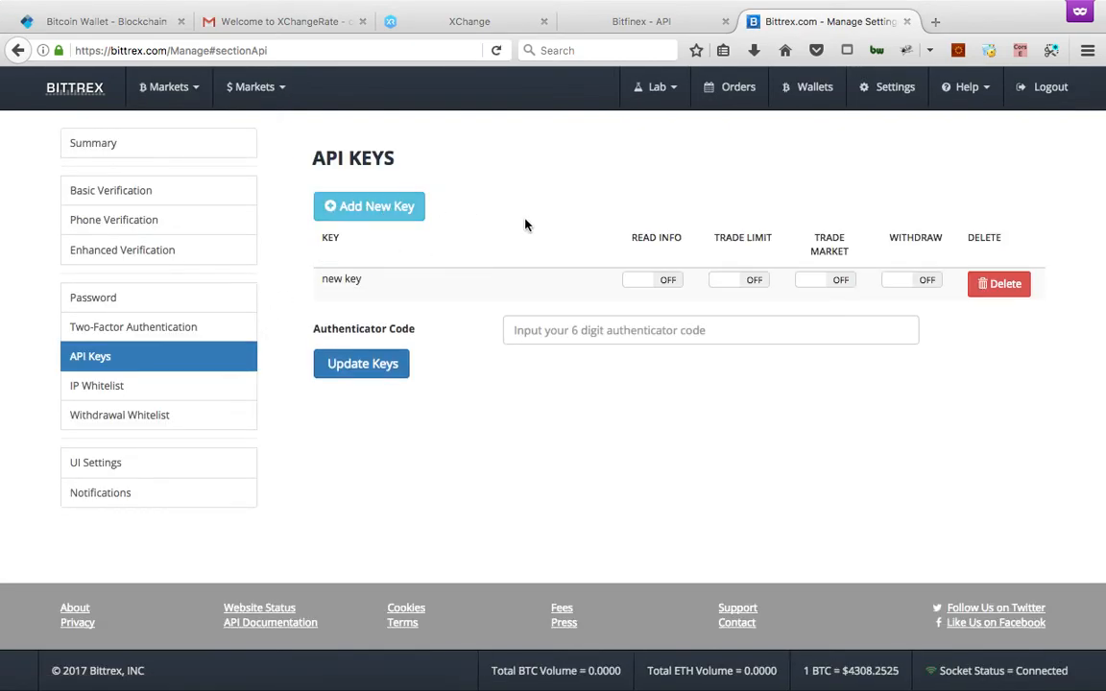
pyautogui.click(656, 281)
pyautogui.click(752, 281)
pyautogui.click(833, 281)
pyautogui.click(910, 280)
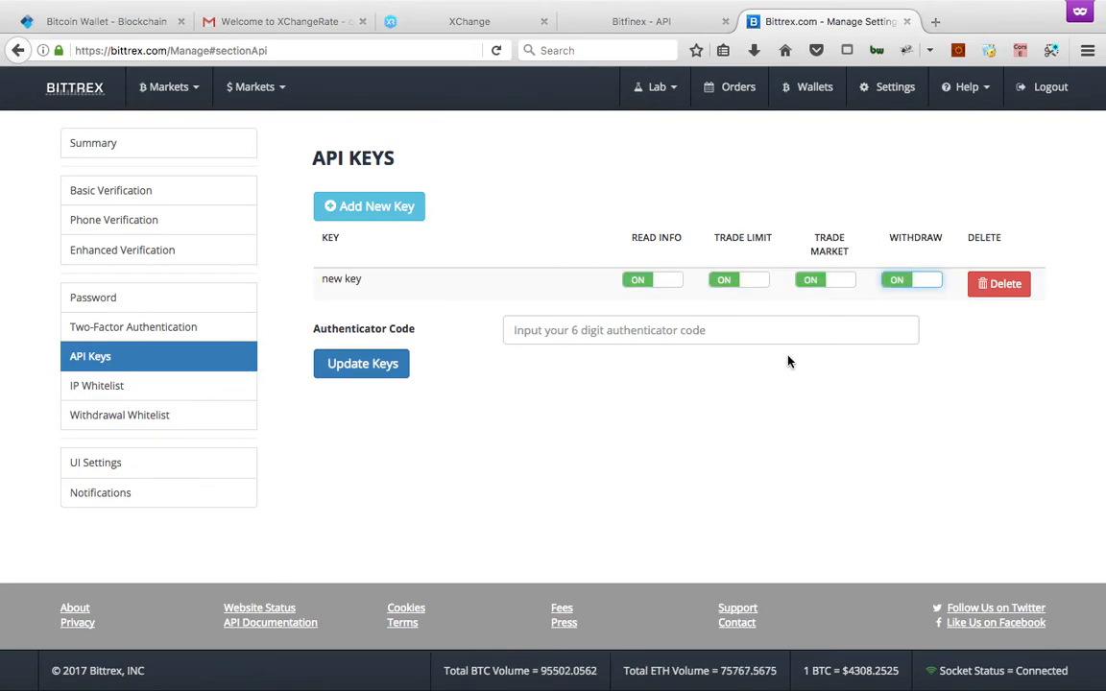
# - Try to update the keys again with a new 6-digit authenticator code
pyautogui.click(787, 342)
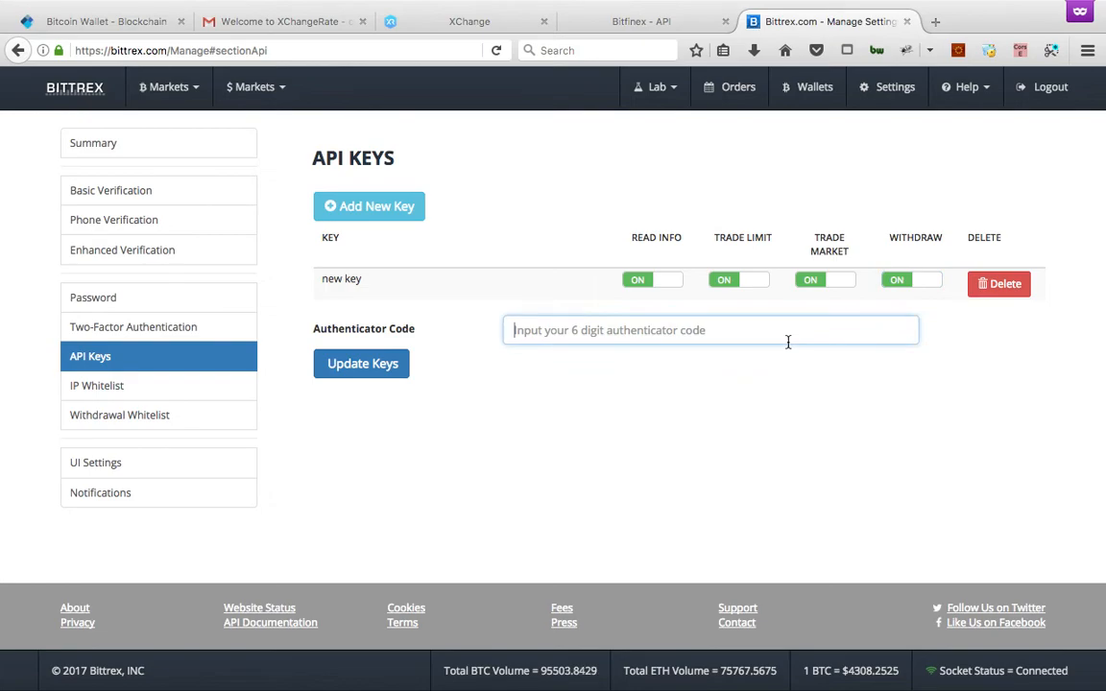
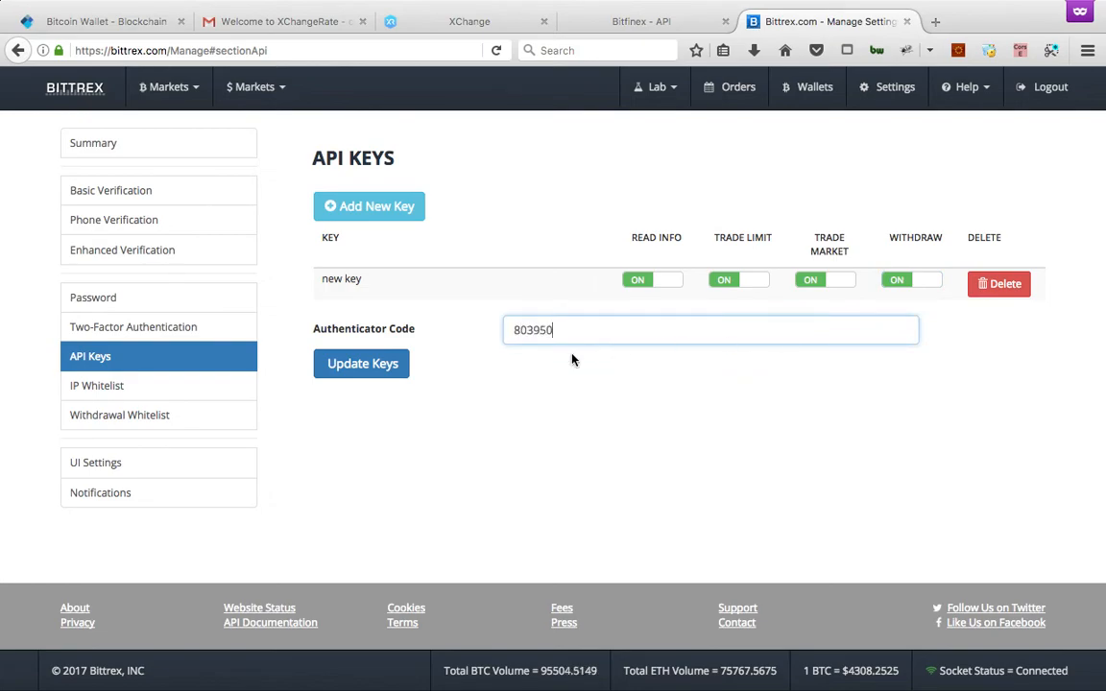
pyautogui.click(363, 365)
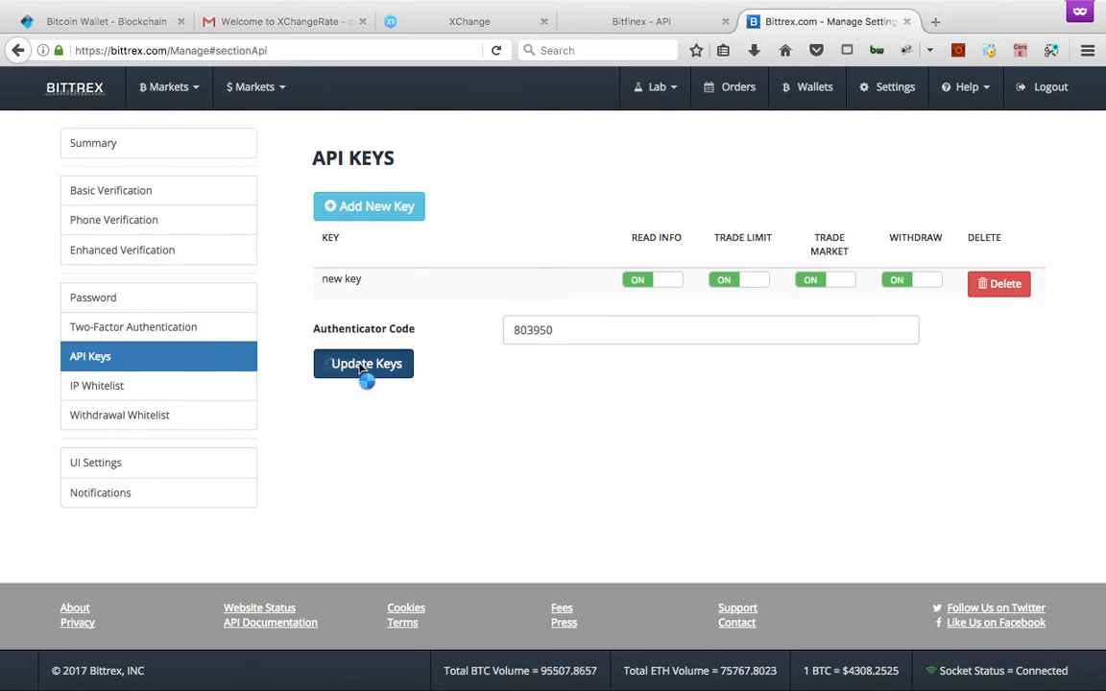
# - Log out of Bittrex and submit the login form again with the account's e-mail and password
pyautogui.click(1039, 87)
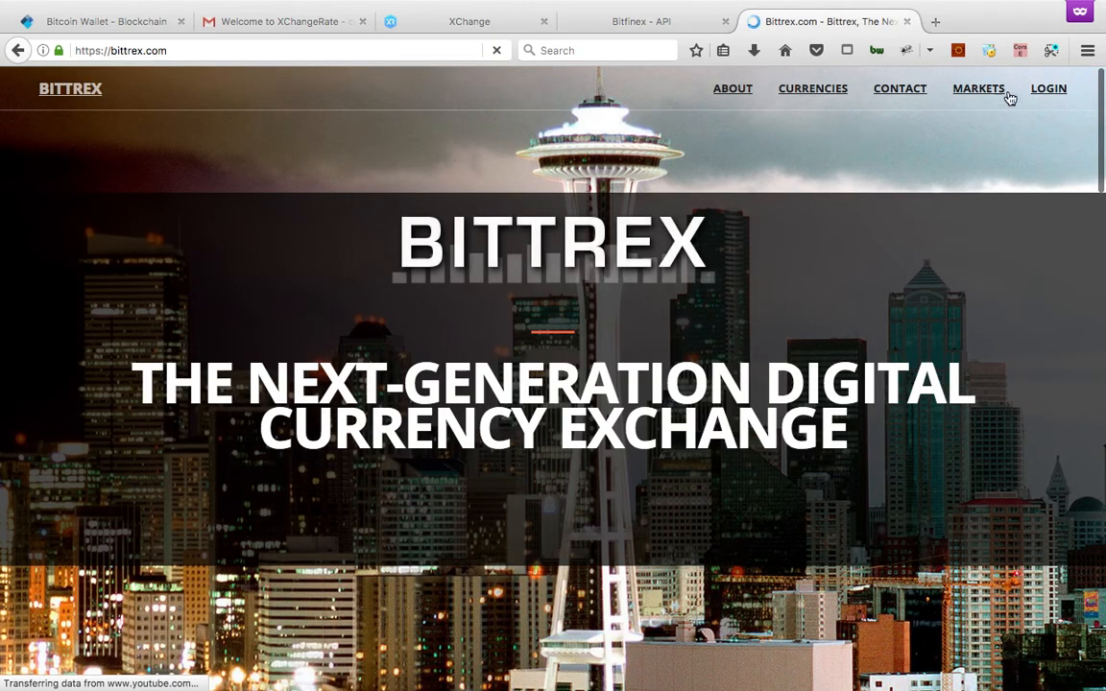
pyautogui.click(1049, 87)
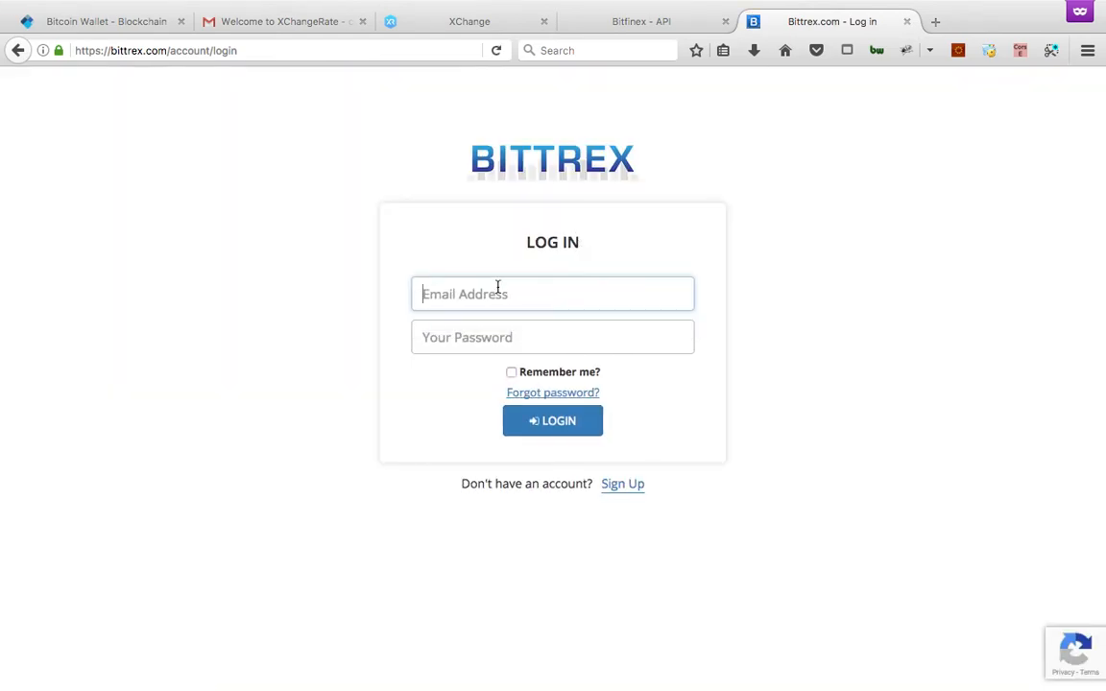
pyautogui.press('super+v')
pyautogui.click(464, 337)
pyautogui.write('•••')
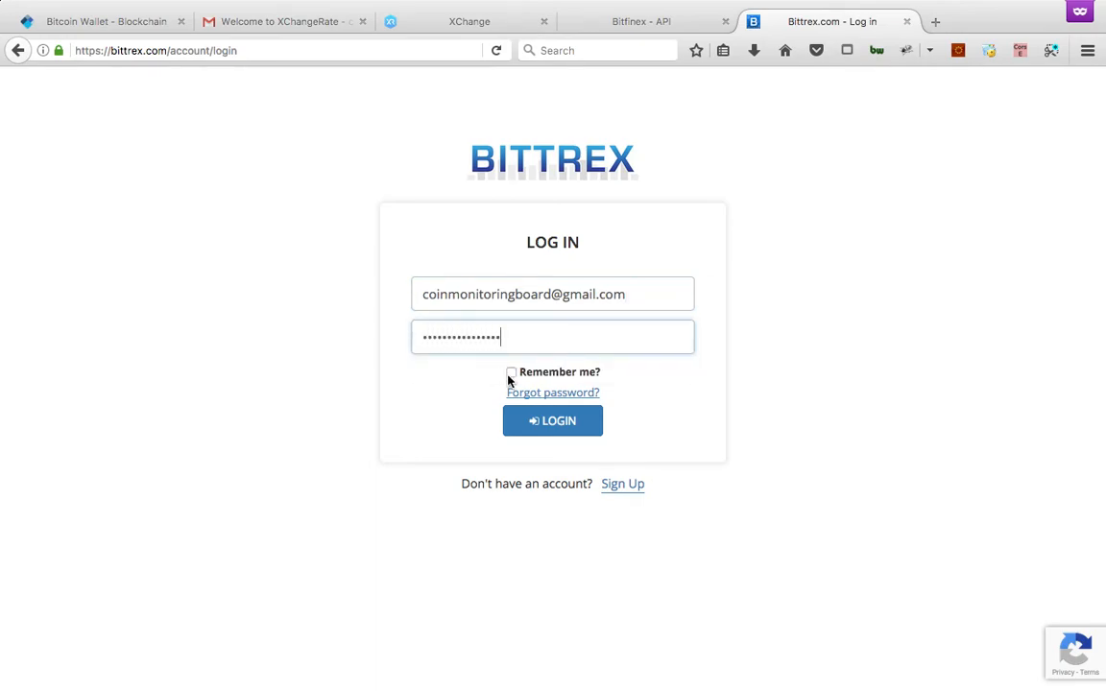
pyautogui.click(538, 423)
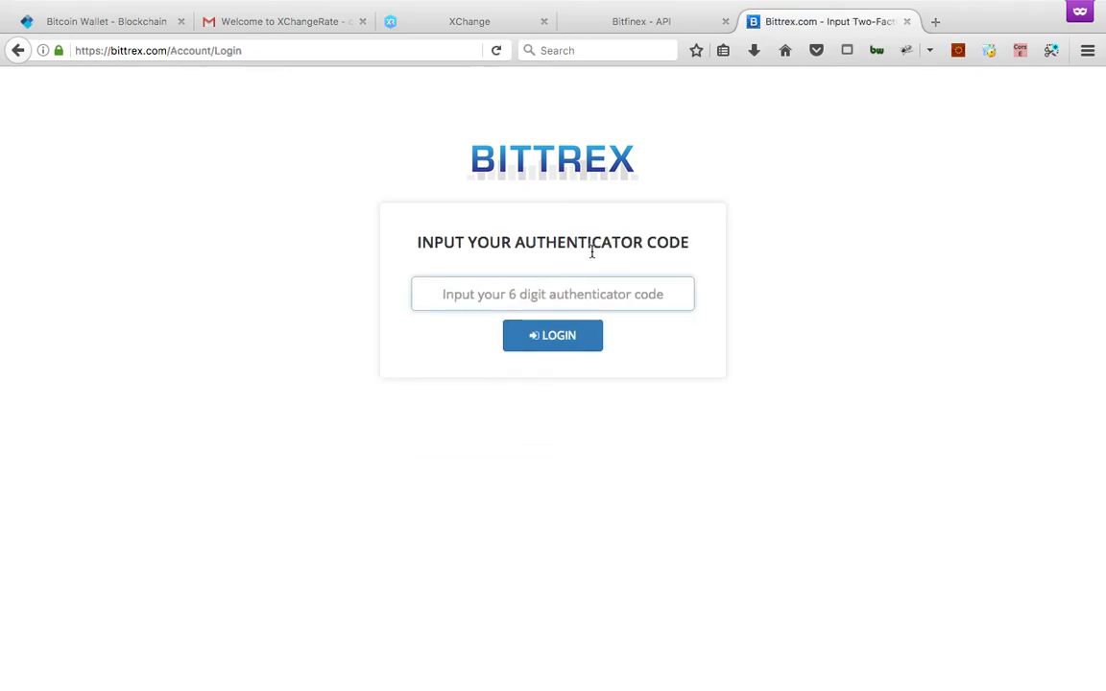
# - Enter the current 6-digit authenticator code to complete the Bittrex login
pyautogui.press('BackSpace')
pyautogui.press('BackSpace')
pyautogui.press('BackSpace')
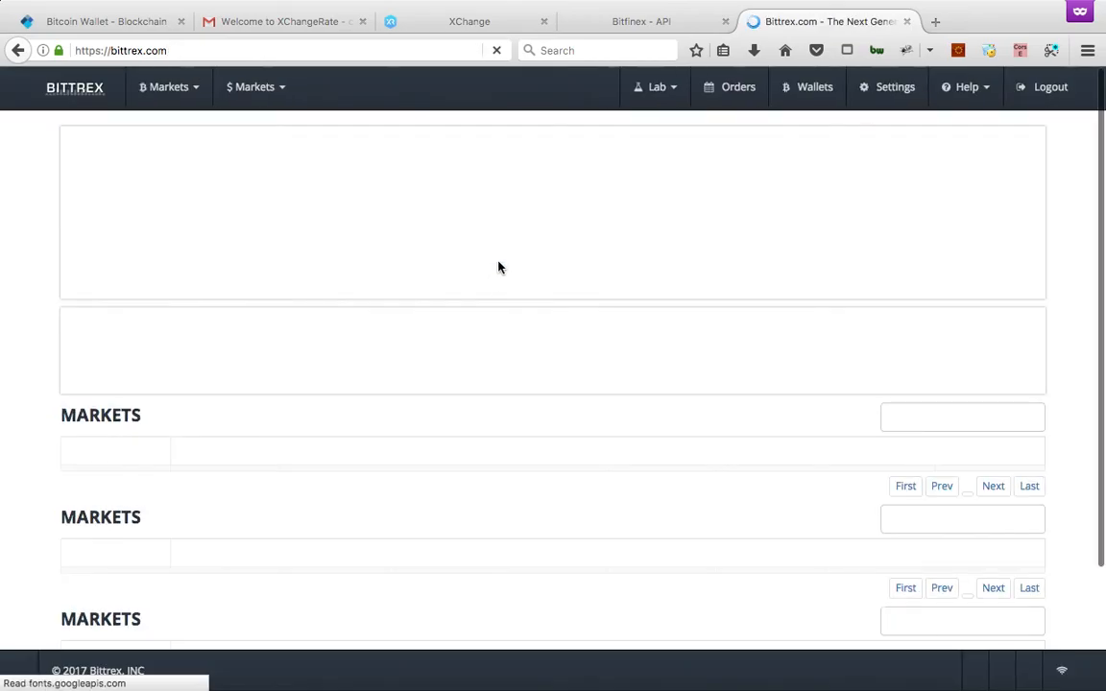
# - Return to the API Keys settings and add a new key with Read Info, Trade Limit and Trade Market enabled
pyautogui.click(889, 93)
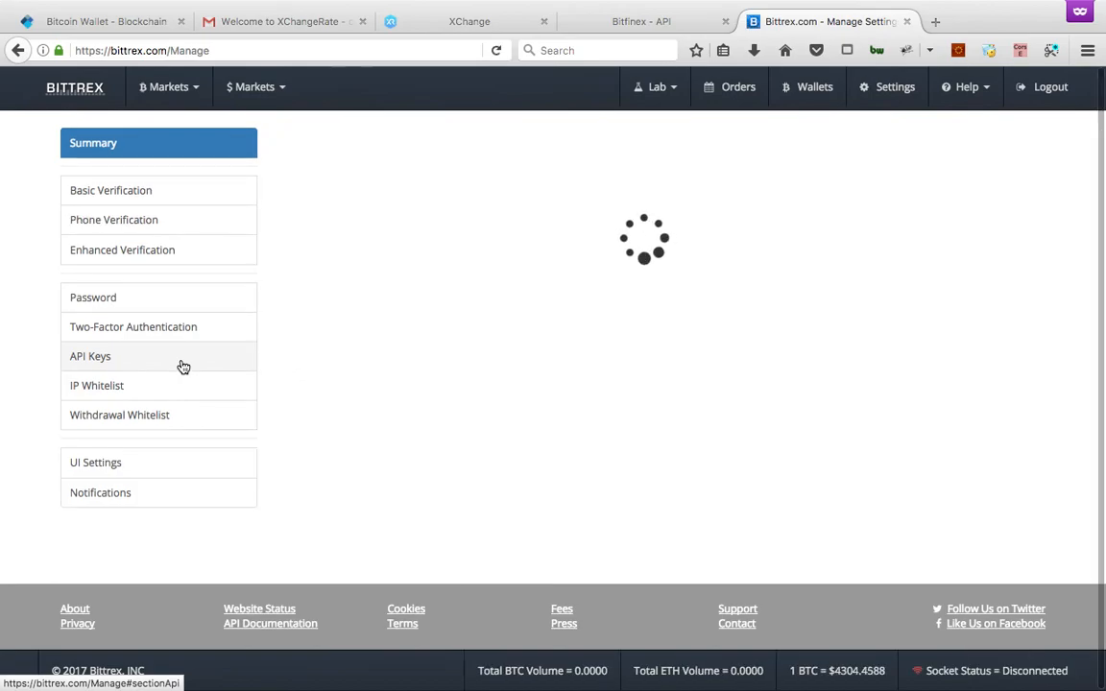
pyautogui.click(182, 366)
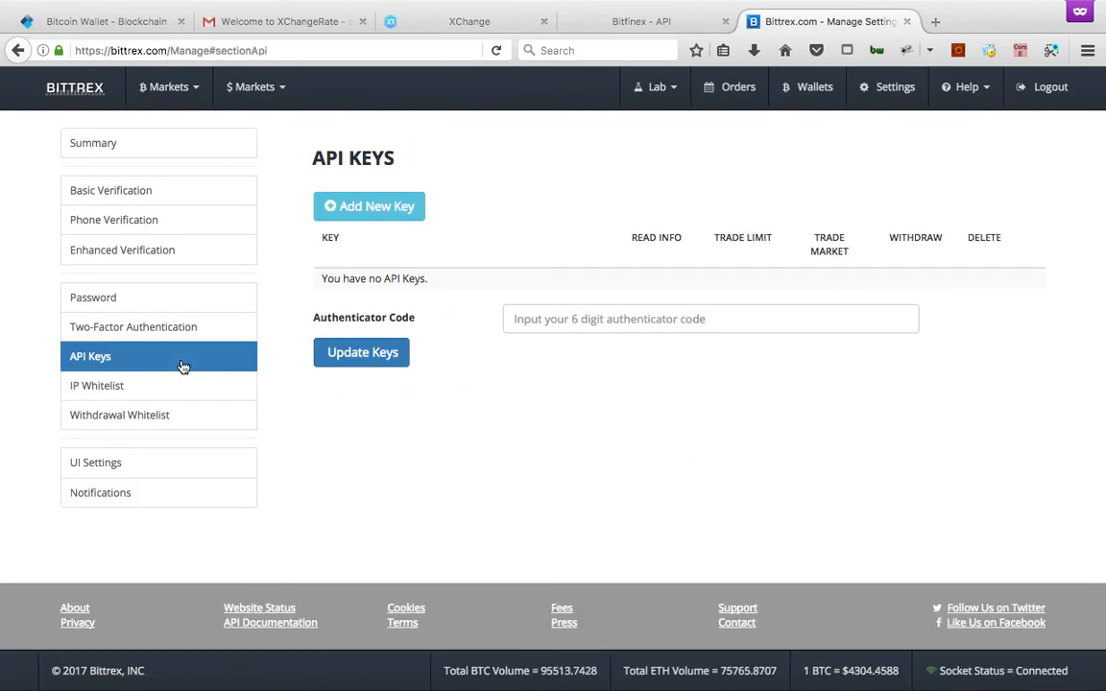
pyautogui.click(340, 207)
pyautogui.click(654, 281)
pyautogui.click(736, 285)
pyautogui.click(813, 282)
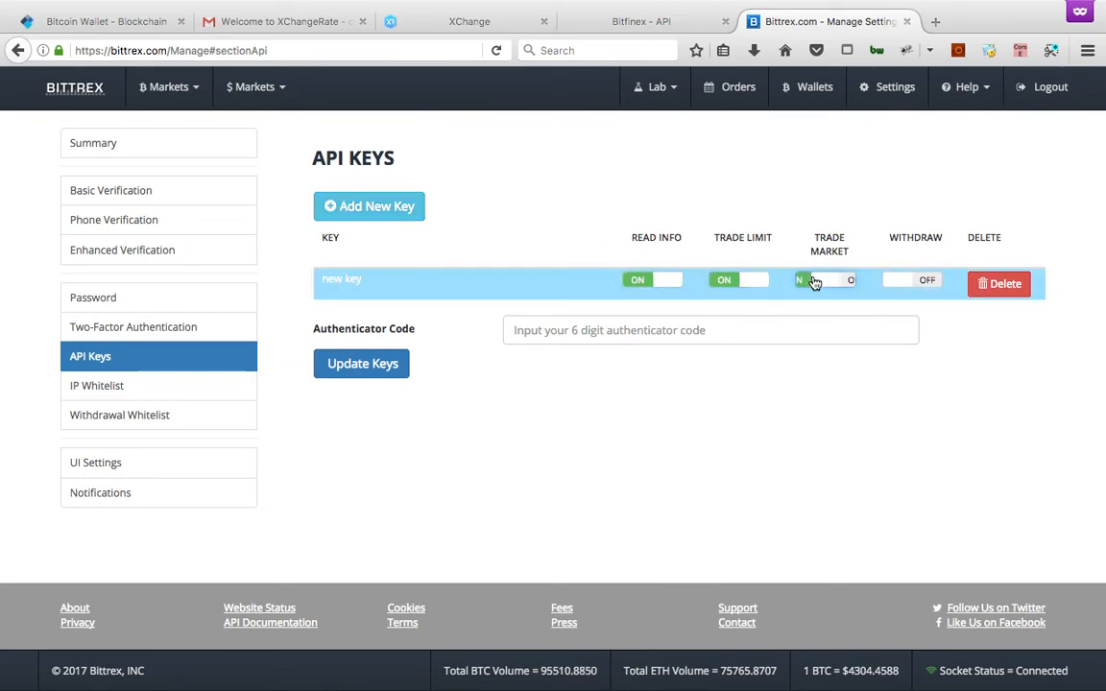
pyautogui.doubleClick(333, 280)
# - Enter the current 6-digit authenticator code for the newly added Bittrex API key and submit the key update
pyautogui.click(536, 331)
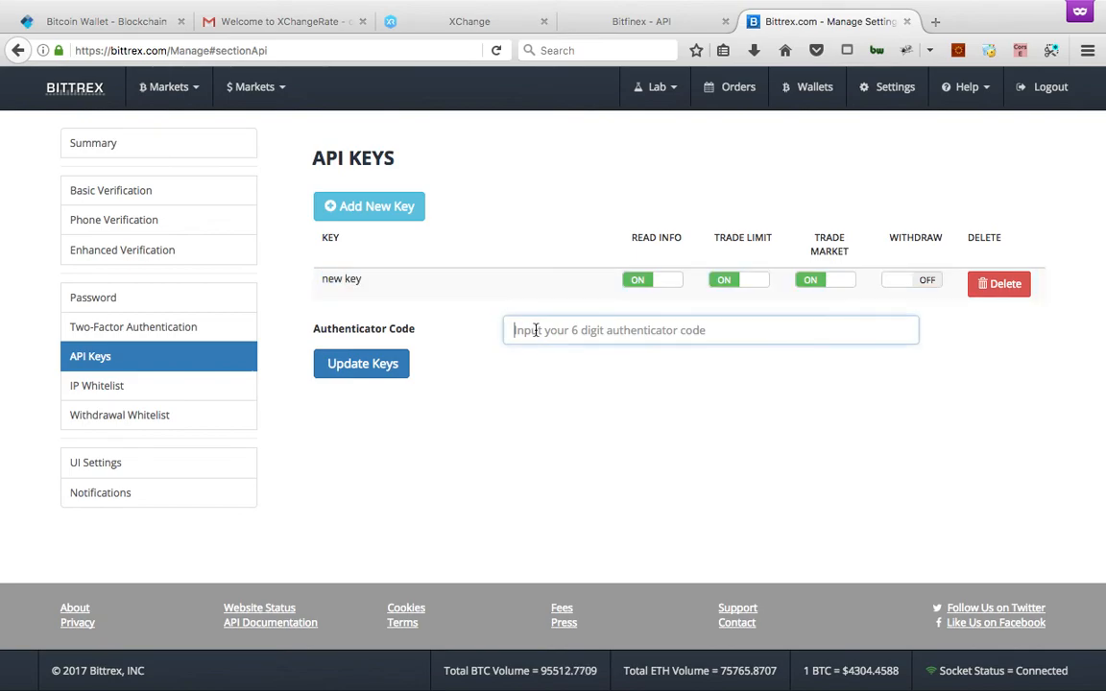
pyautogui.write('4')
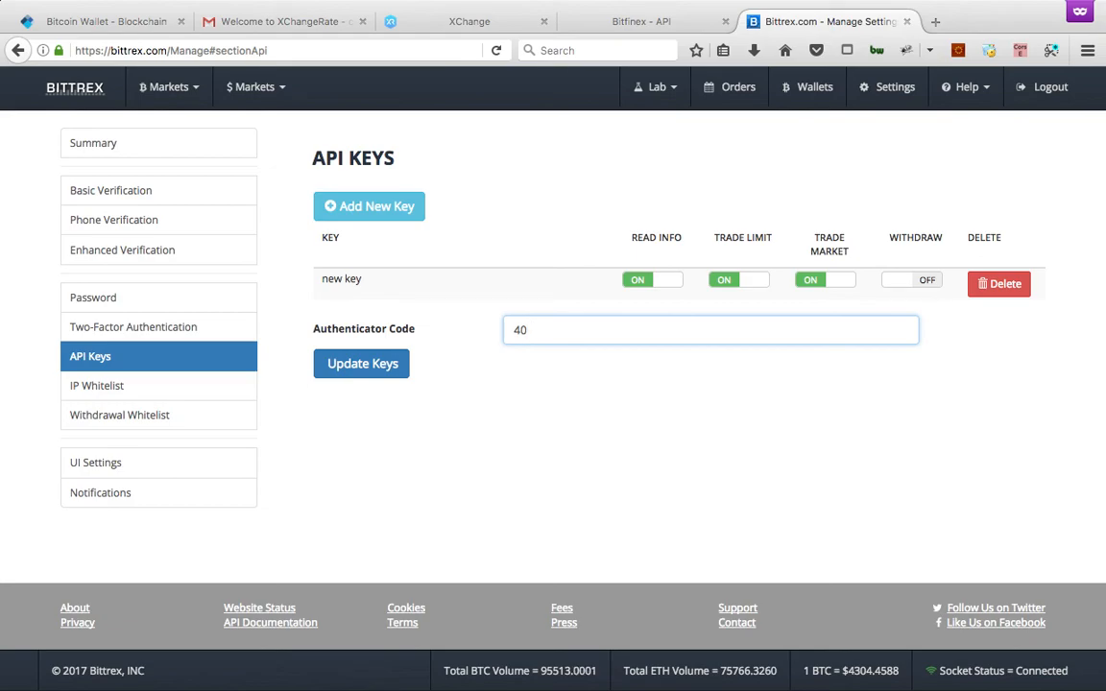
pyautogui.press('BackSpace')
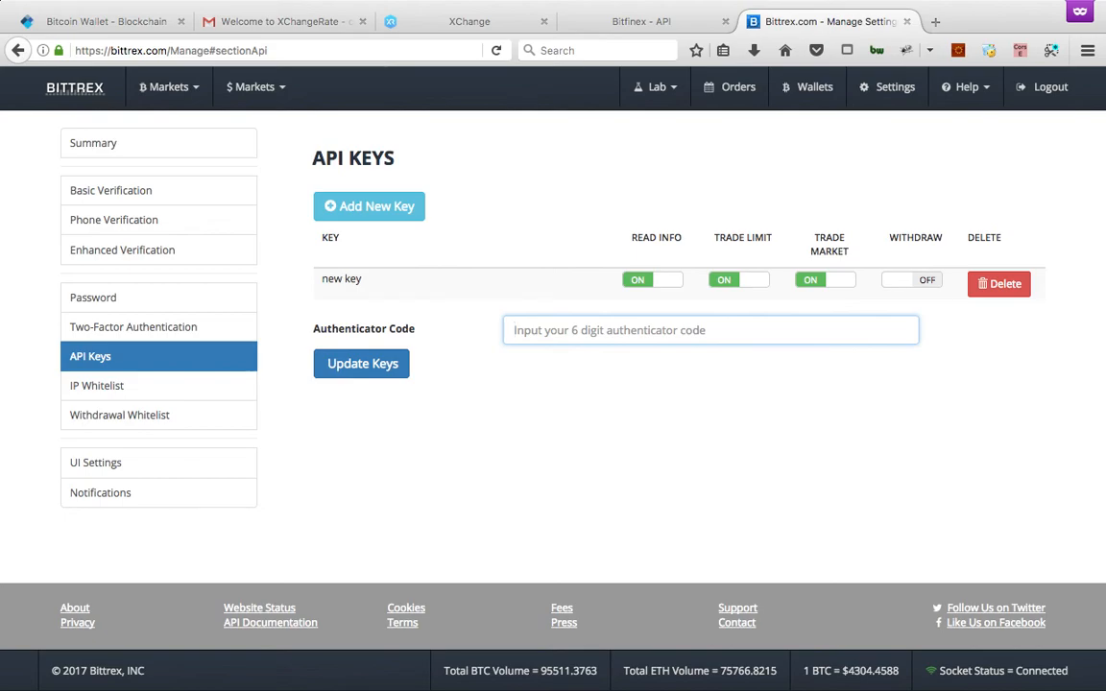
pyautogui.click(389, 370)
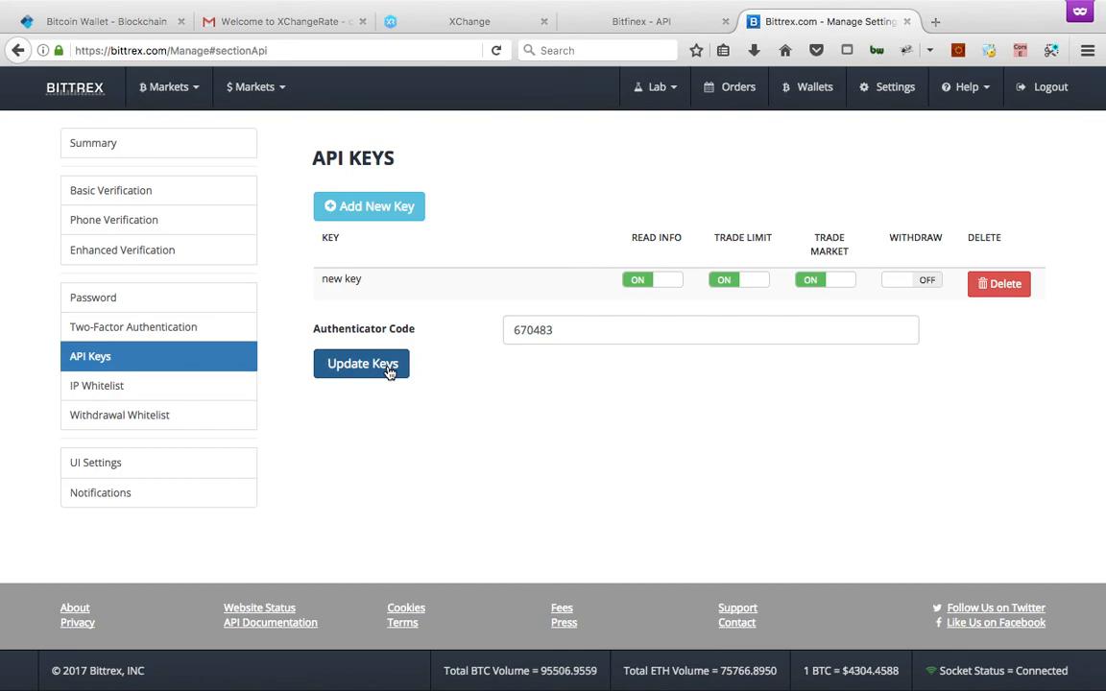
pyautogui.click(387, 373)
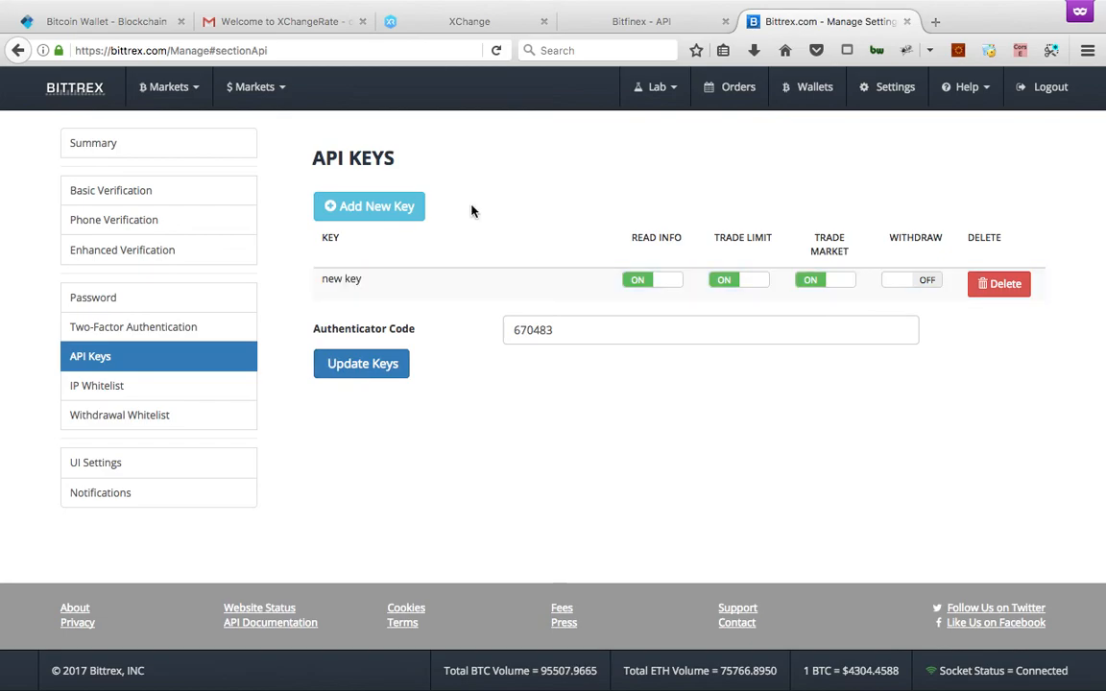
# - Switch to XchangeRate and examine the API Key and API Secret fields in the Bittrex account settings
pyautogui.click(422, 21)
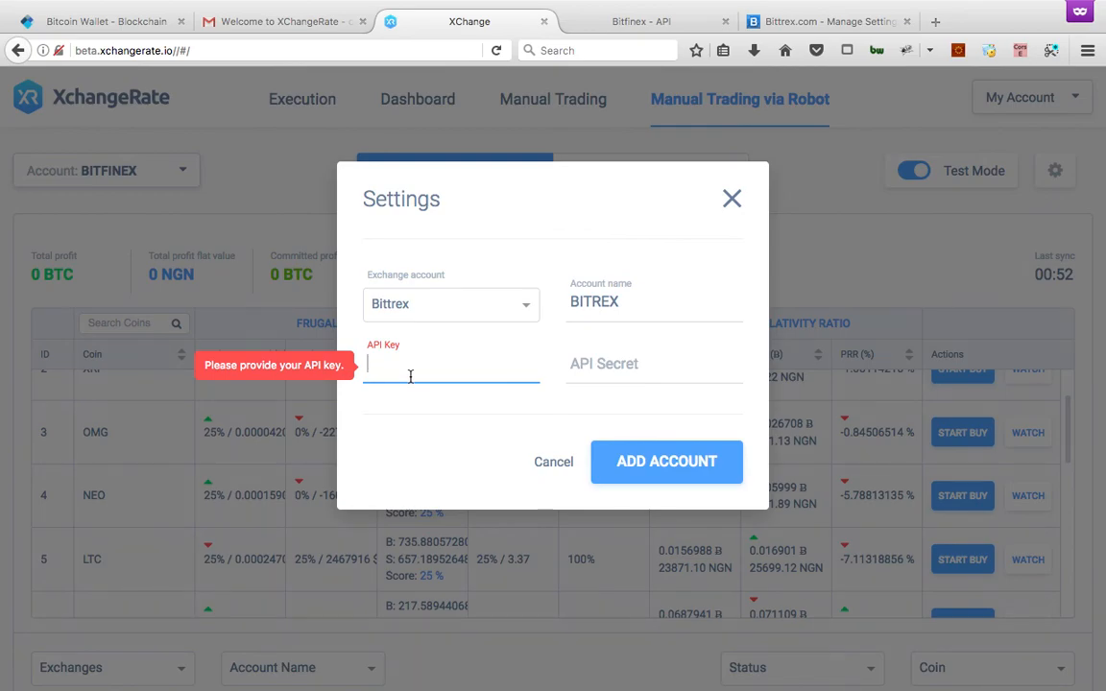
pyautogui.click(821, 21)
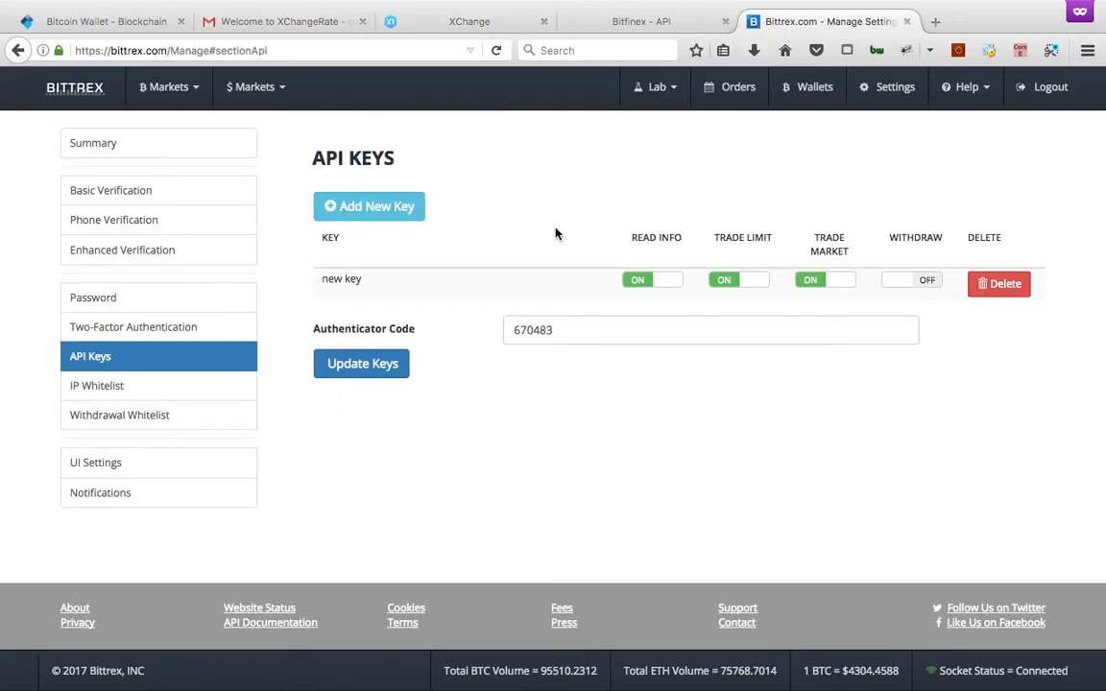
pyautogui.click(483, 21)
pyautogui.click(574, 371)
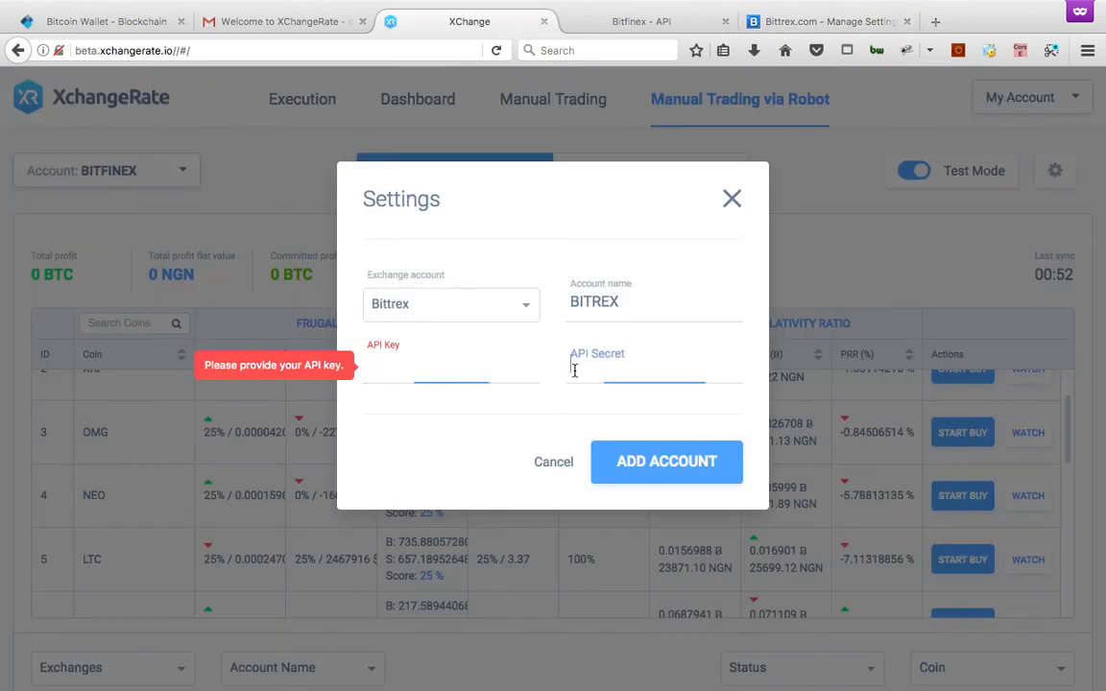